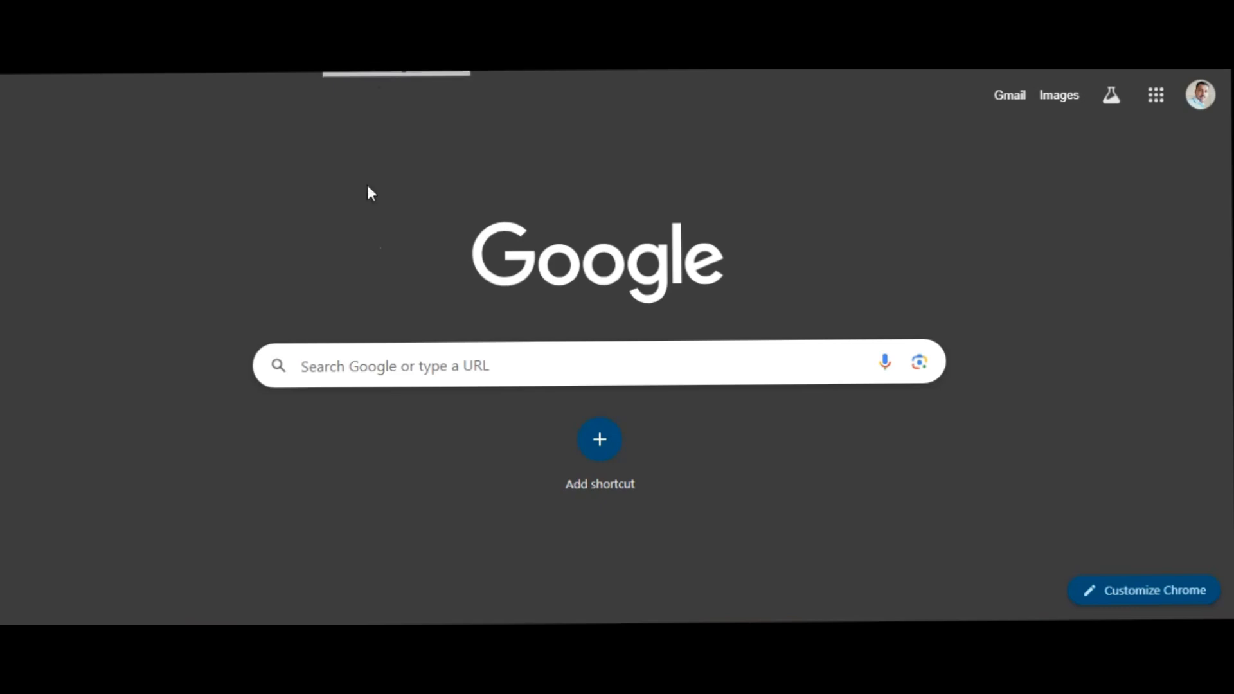
- Search Google for "udise plus student module" and open the UDISE+ Student Module site
left_click(356, 361)
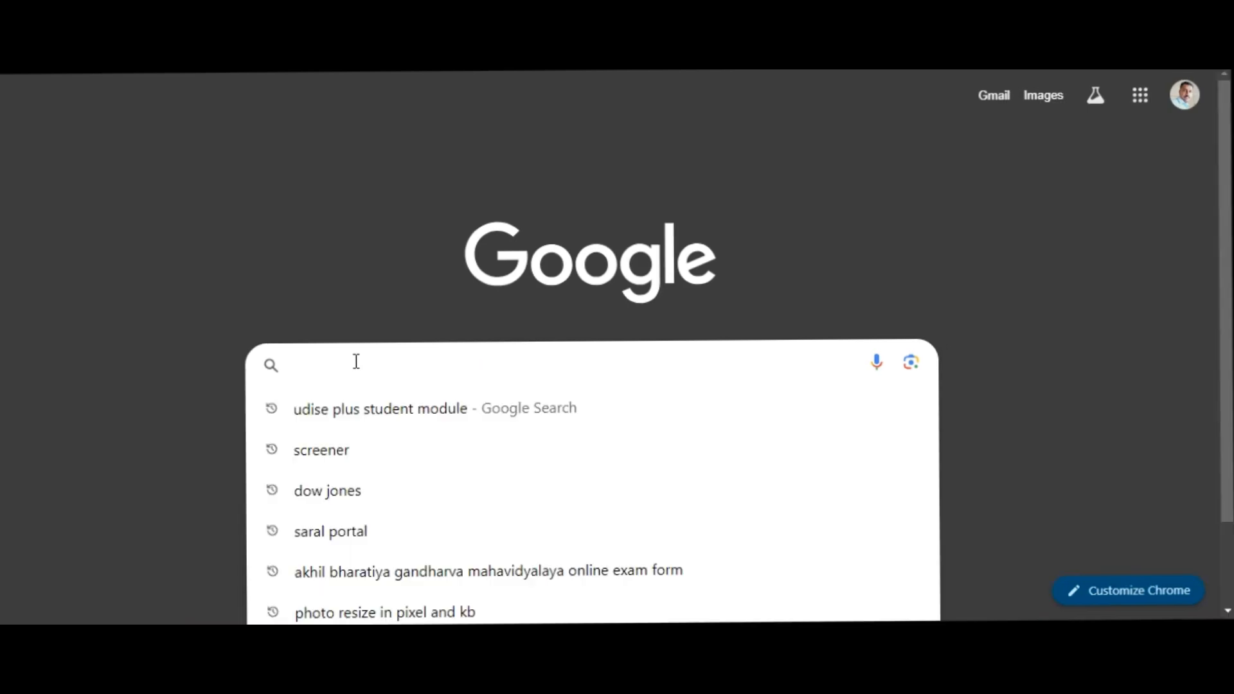
left_click(364, 416)
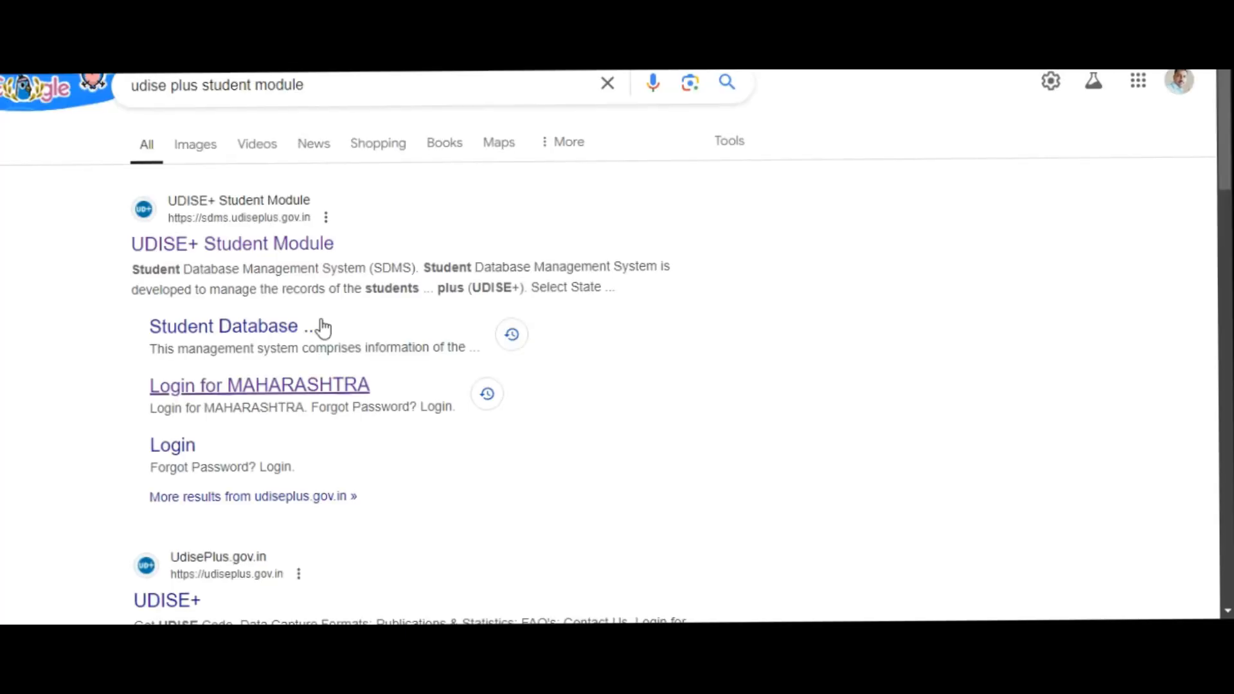
left_click(287, 247)
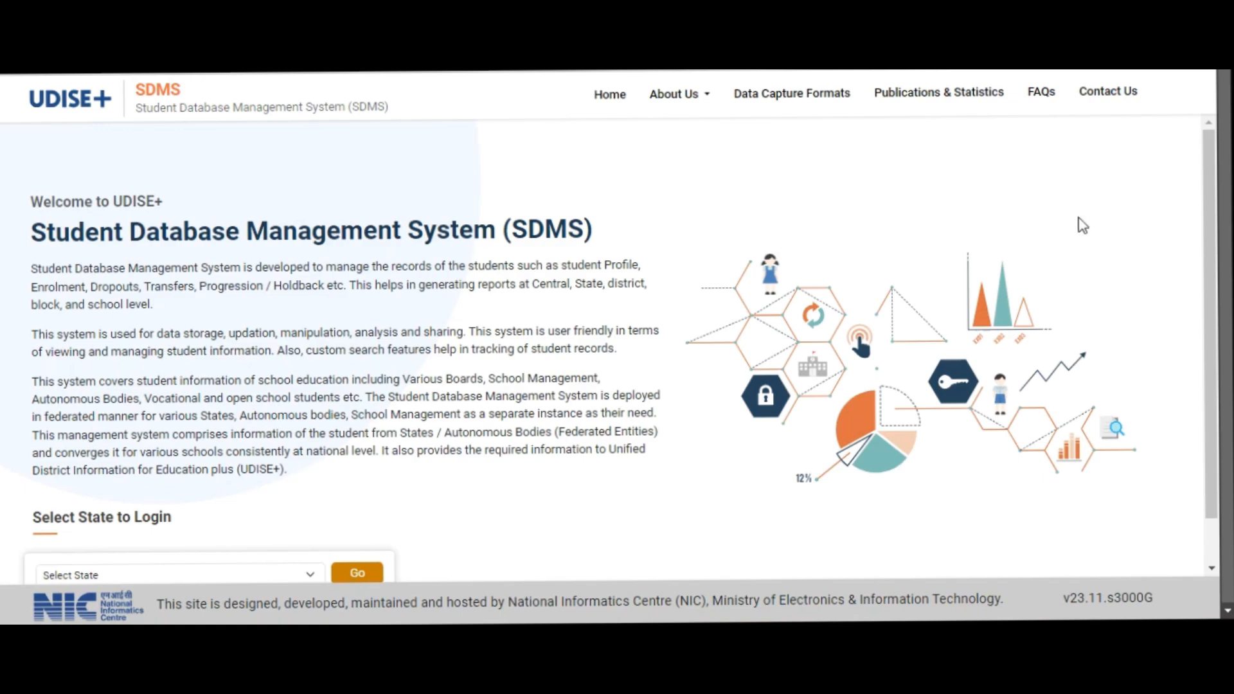
- Choose MAHARASHTRA as the login state and proceed to its SDMS login page
left_click_drag(1209, 182, 1226, 255)
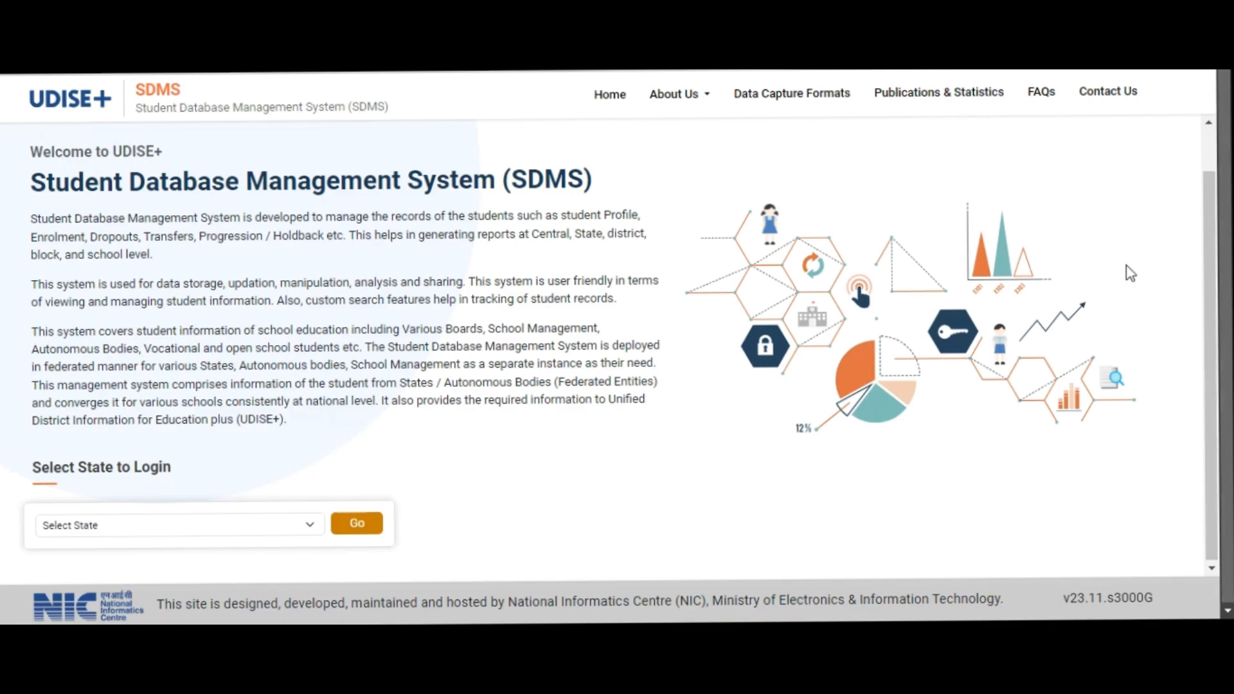
left_click(312, 527)
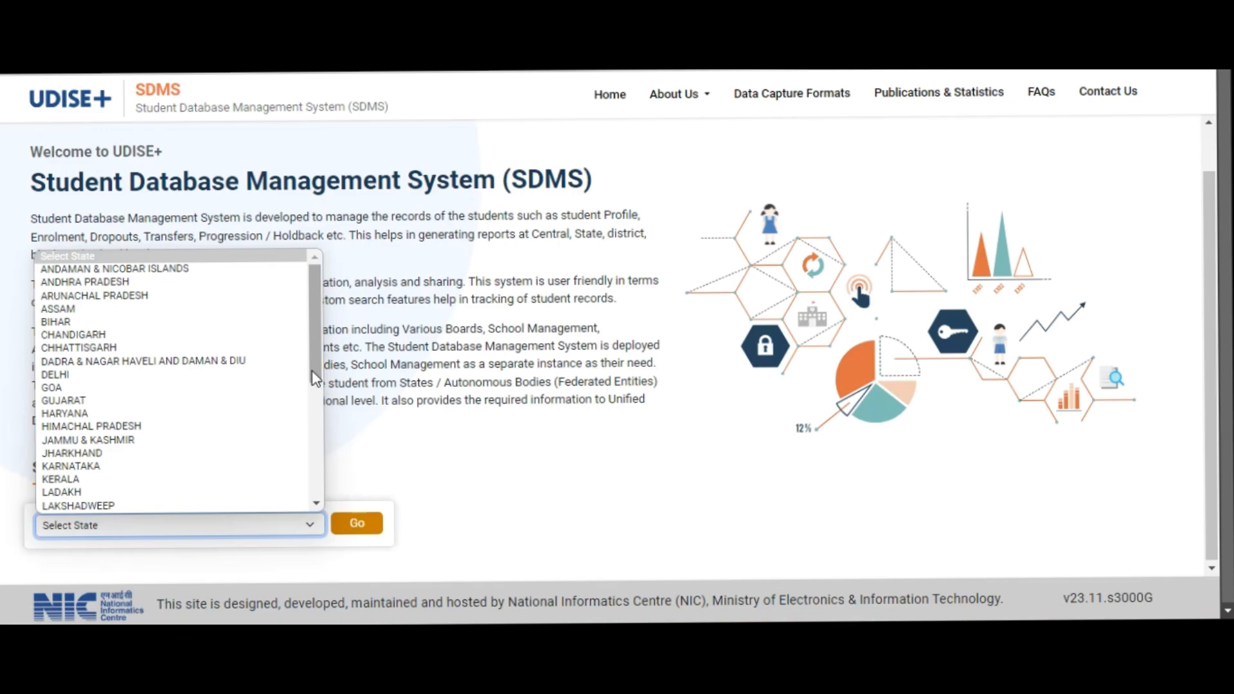
left_click_drag(314, 378, 322, 421)
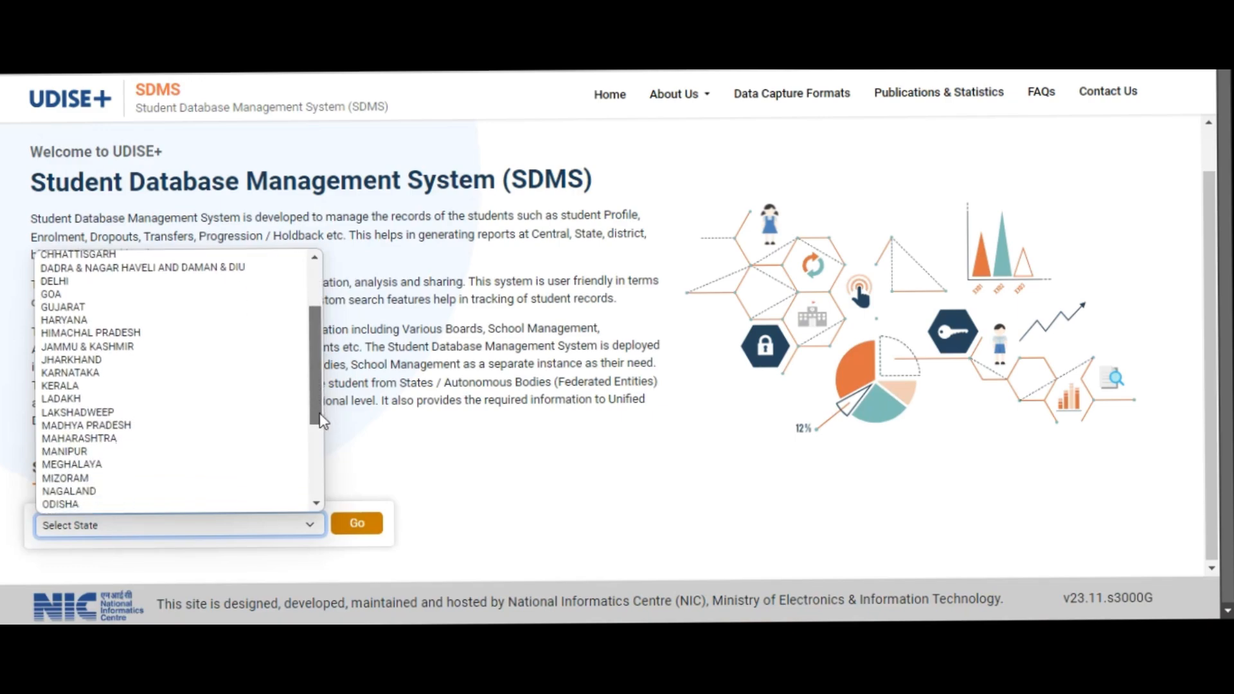
left_click(130, 442)
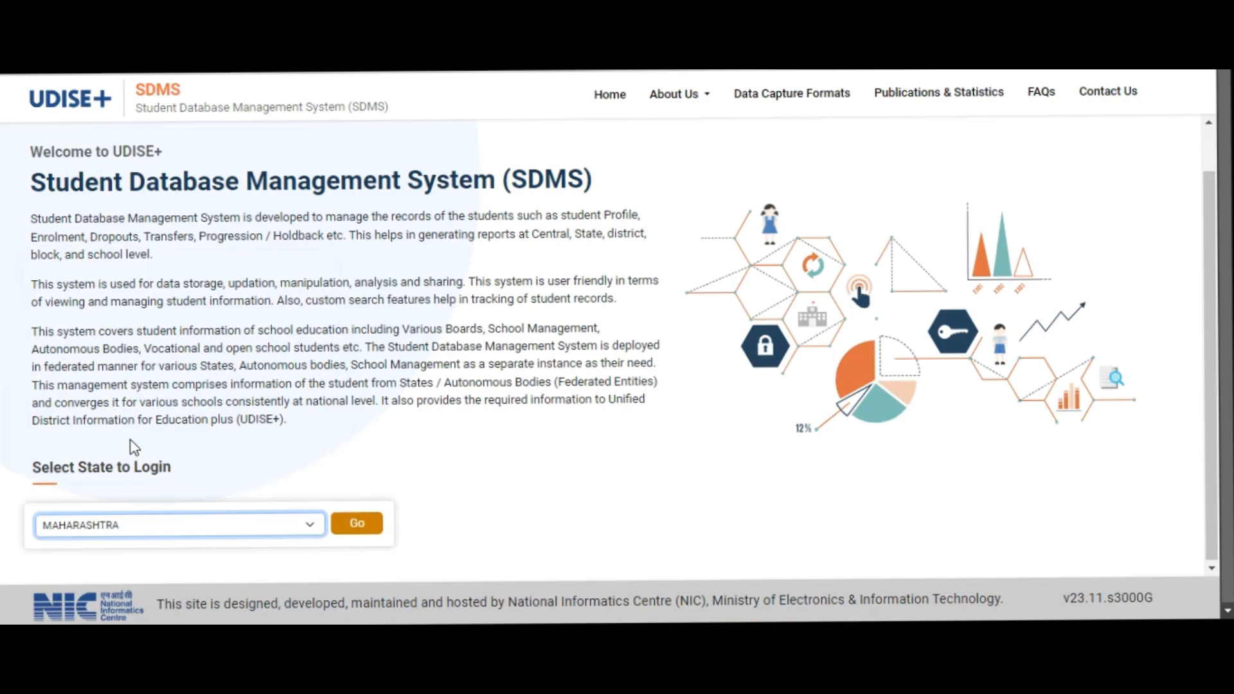
left_click(347, 528)
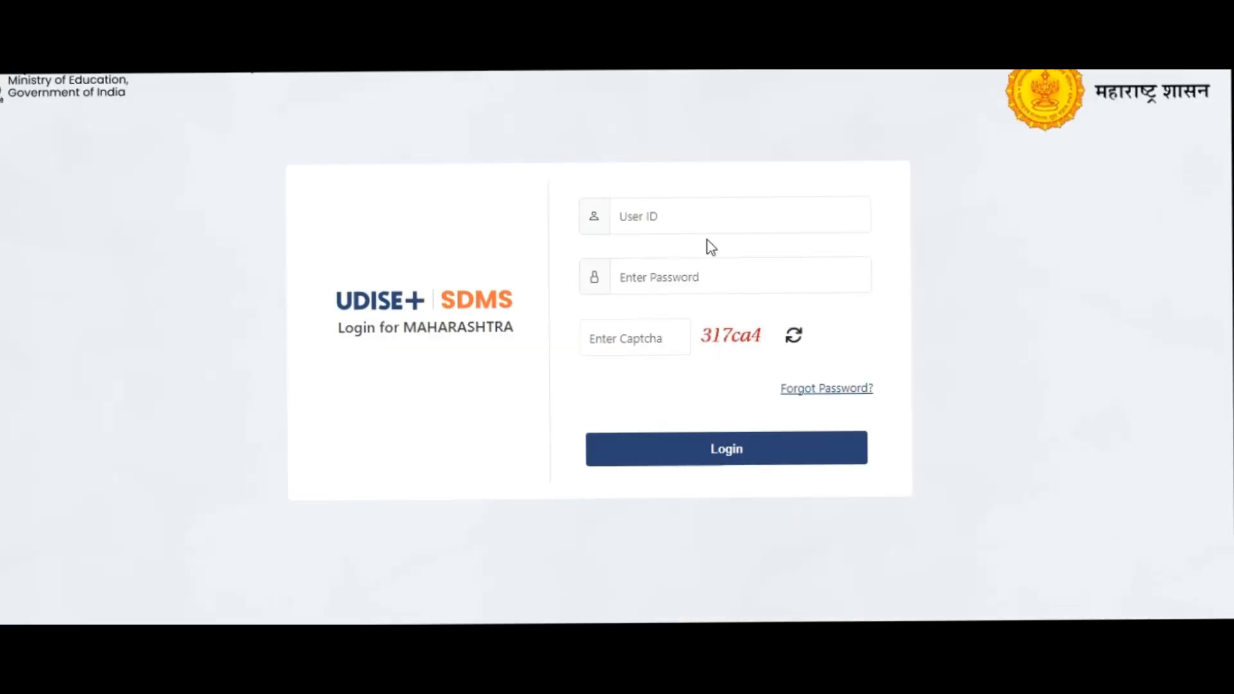
- Enter the school's user ID in the login form
left_click(679, 211)
type("27310222601")
- Enter the account password in the login form, replacing the mistyped characters
left_click(664, 279)
type("a")
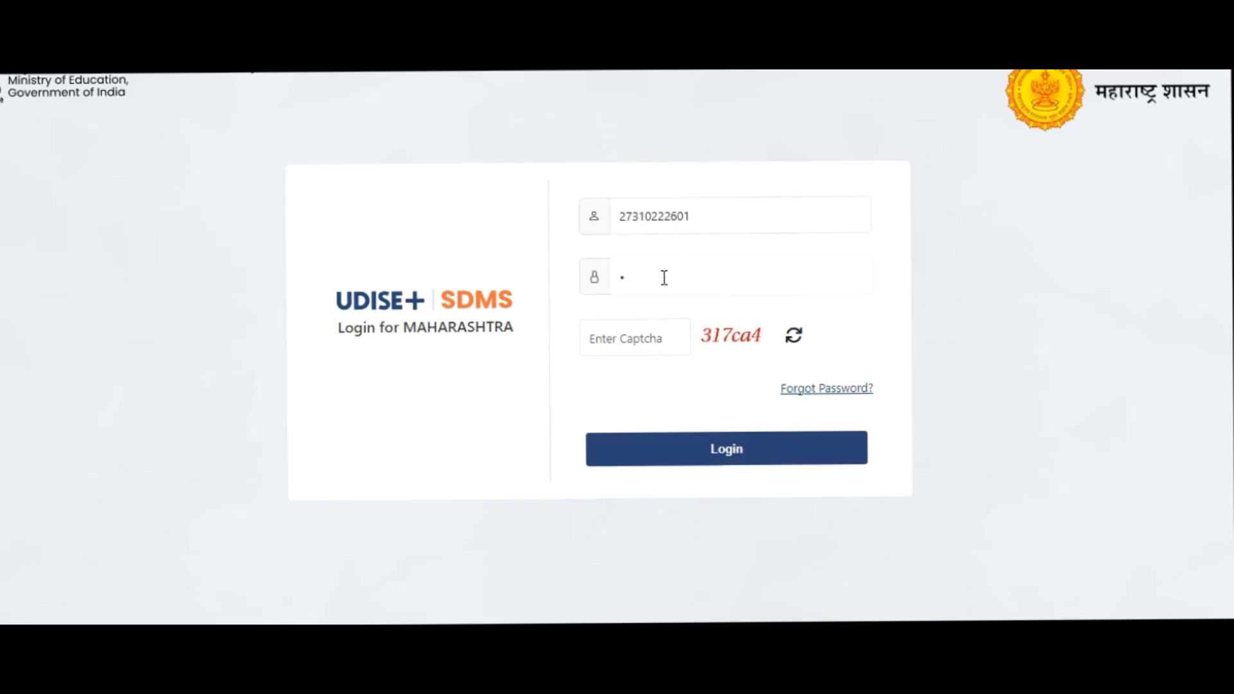
type("a")
key("BackSpace")
key("BackSpace")
type("••••••••")
- Enter the displayed captcha code and log in to the school account
key("Tab")
type("317c")
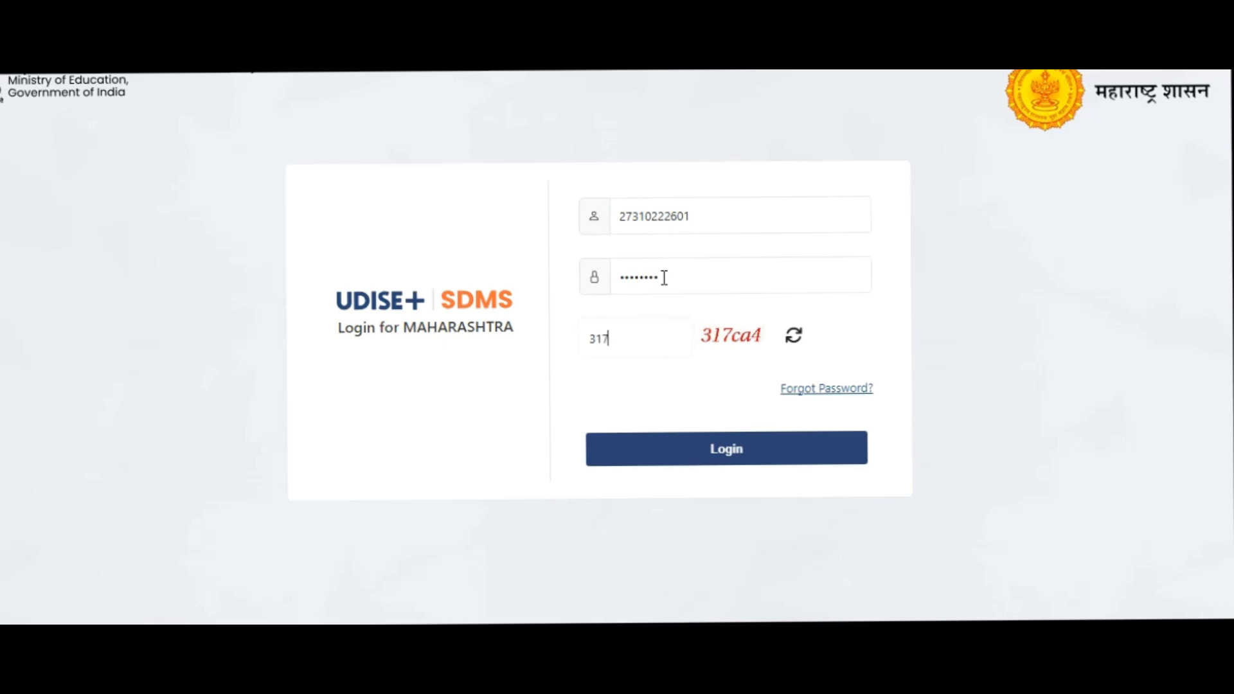
type("a4")
left_click(715, 454)
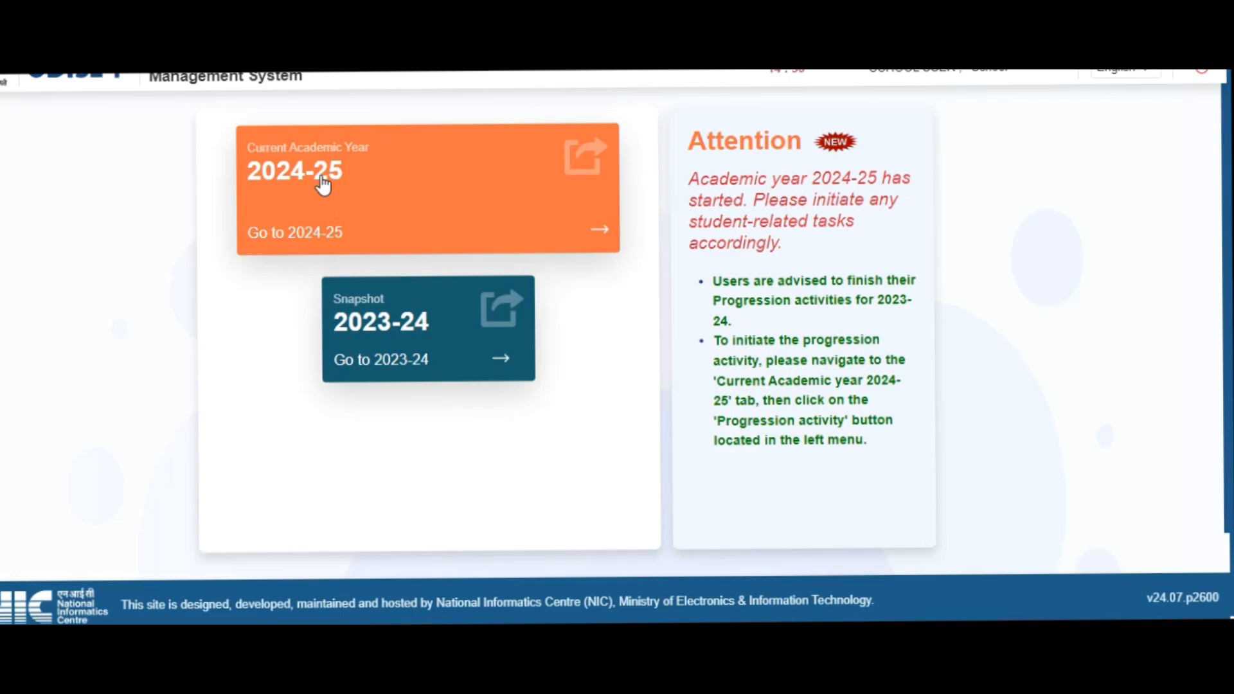
- Open the current academic year 2024-25, dismiss the school information notice and enter the Progression Module
left_click(322, 186)
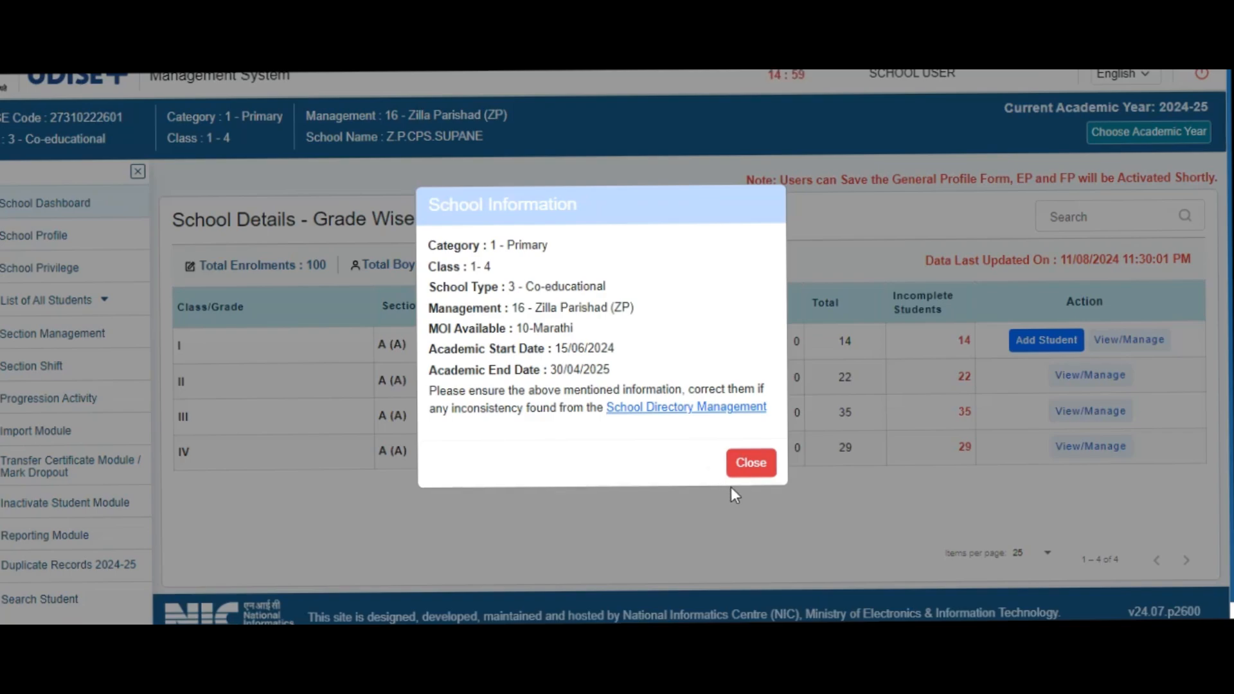
left_click(754, 463)
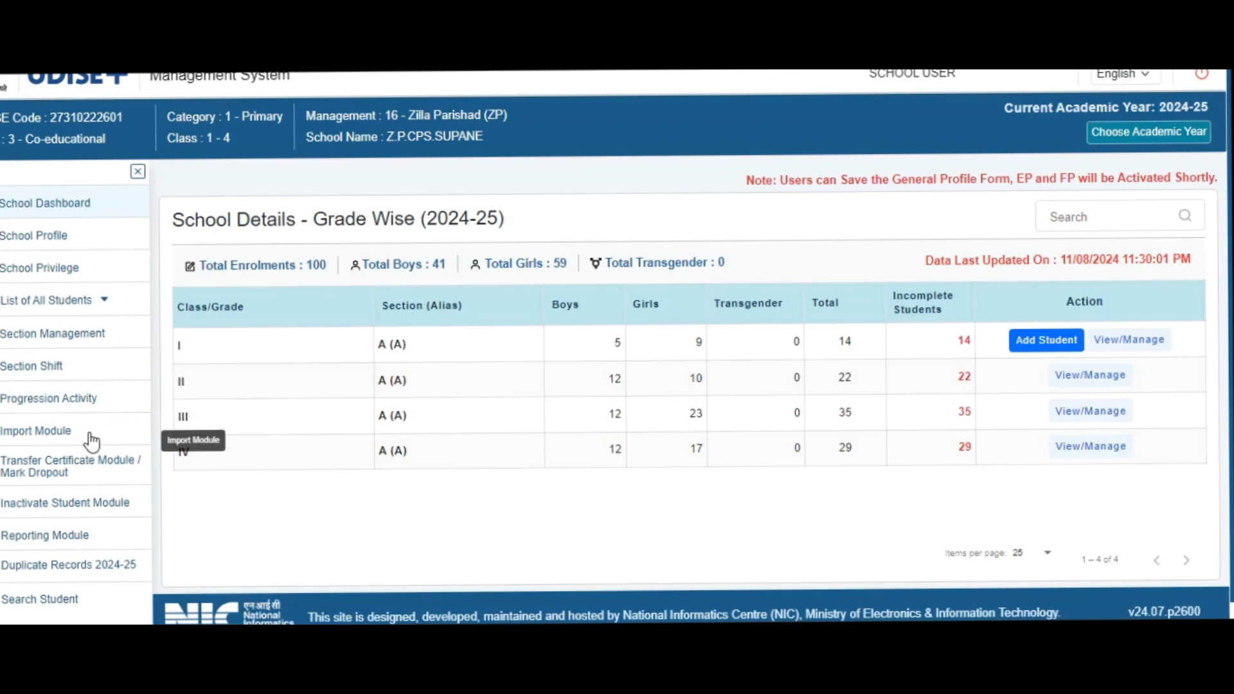
left_click(90, 407)
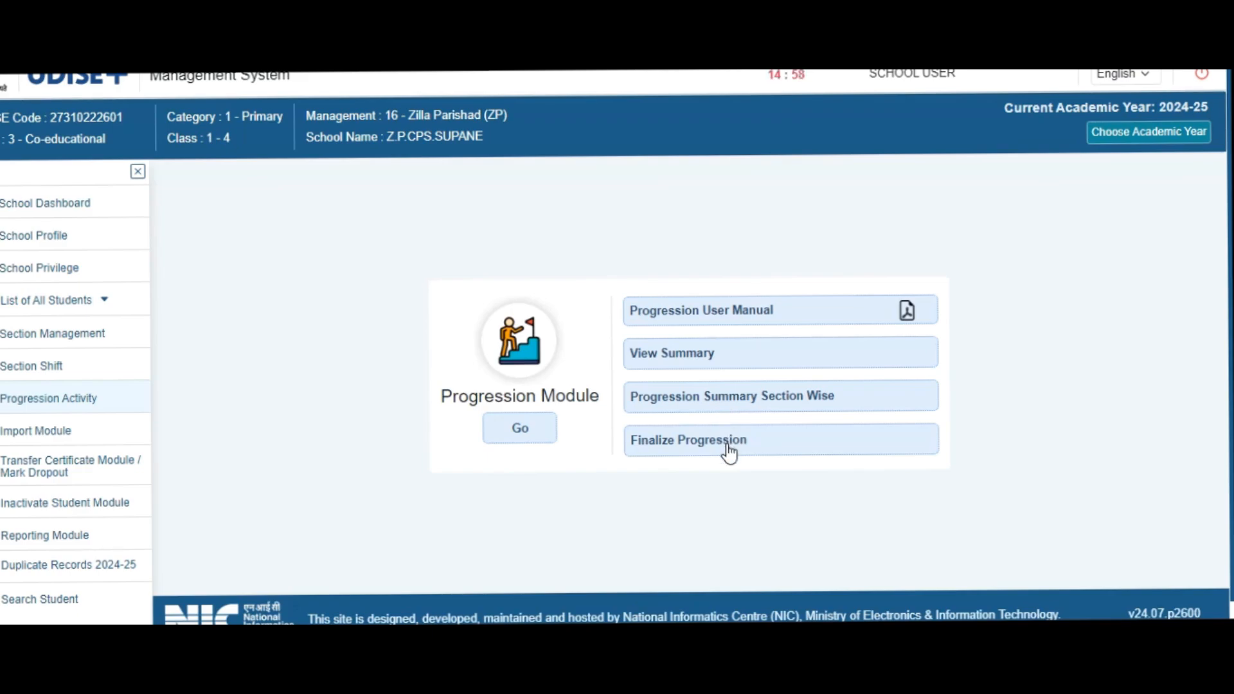
left_click(520, 432)
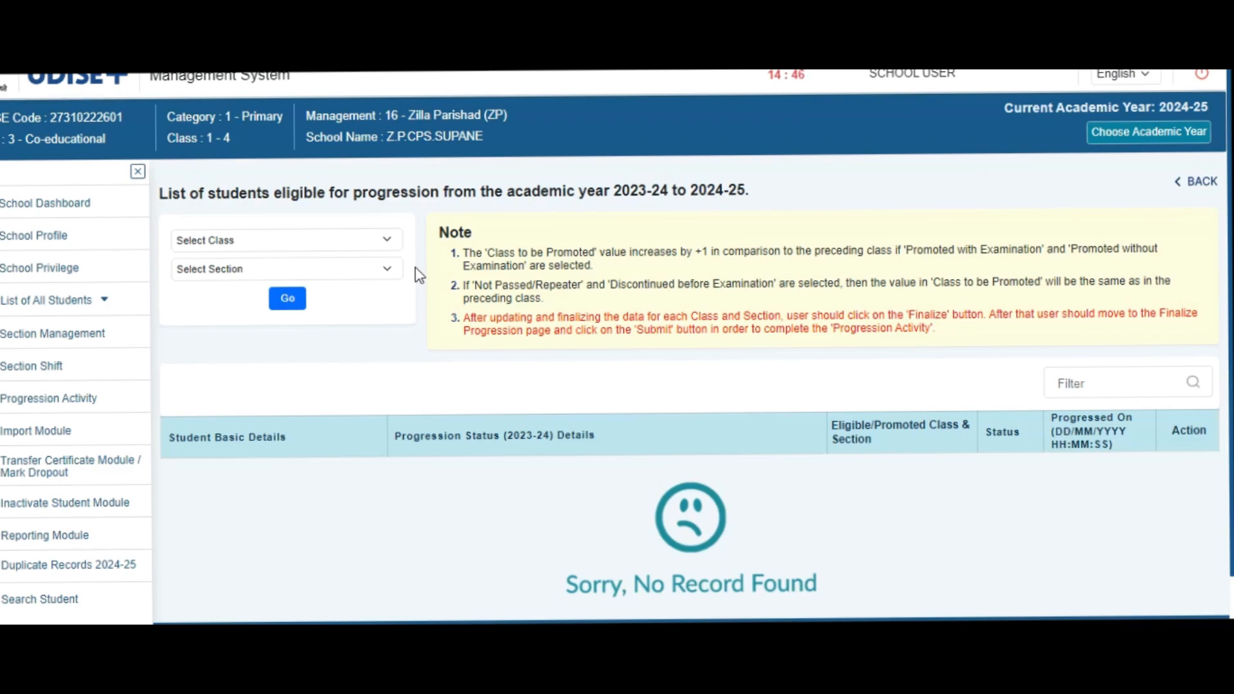
- List the students of class II, section A, for progression from 2023-24 to 2024-25
left_click(390, 242)
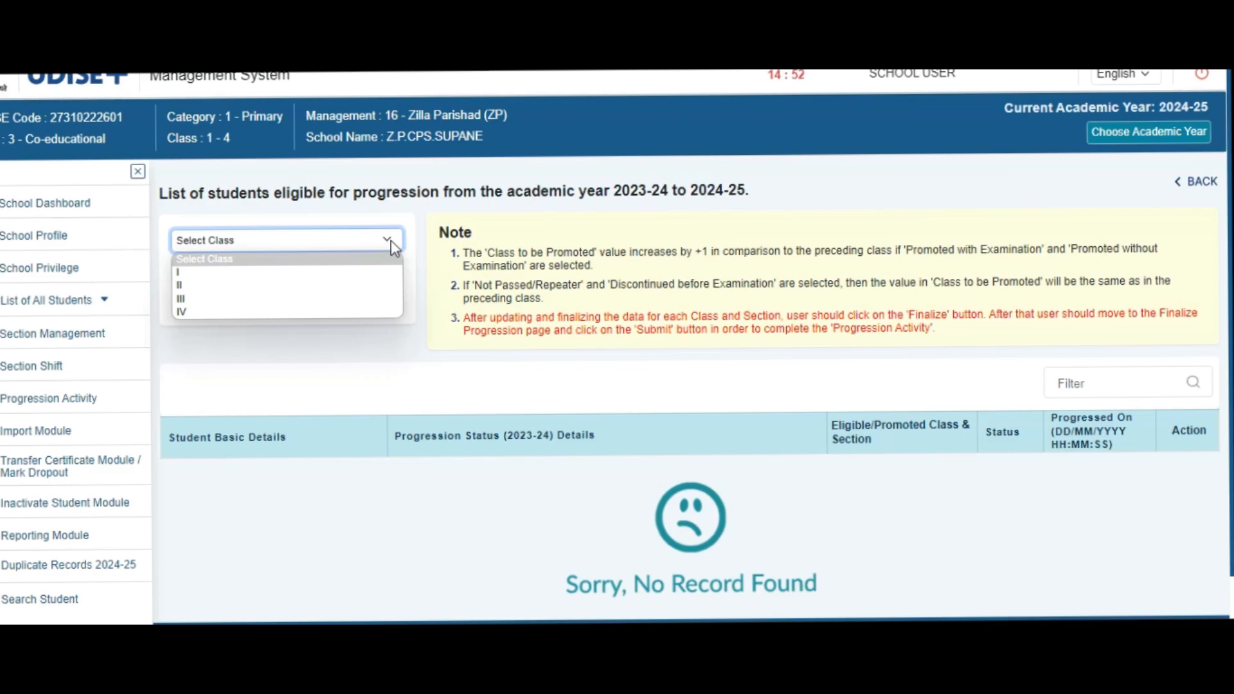
left_click(309, 286)
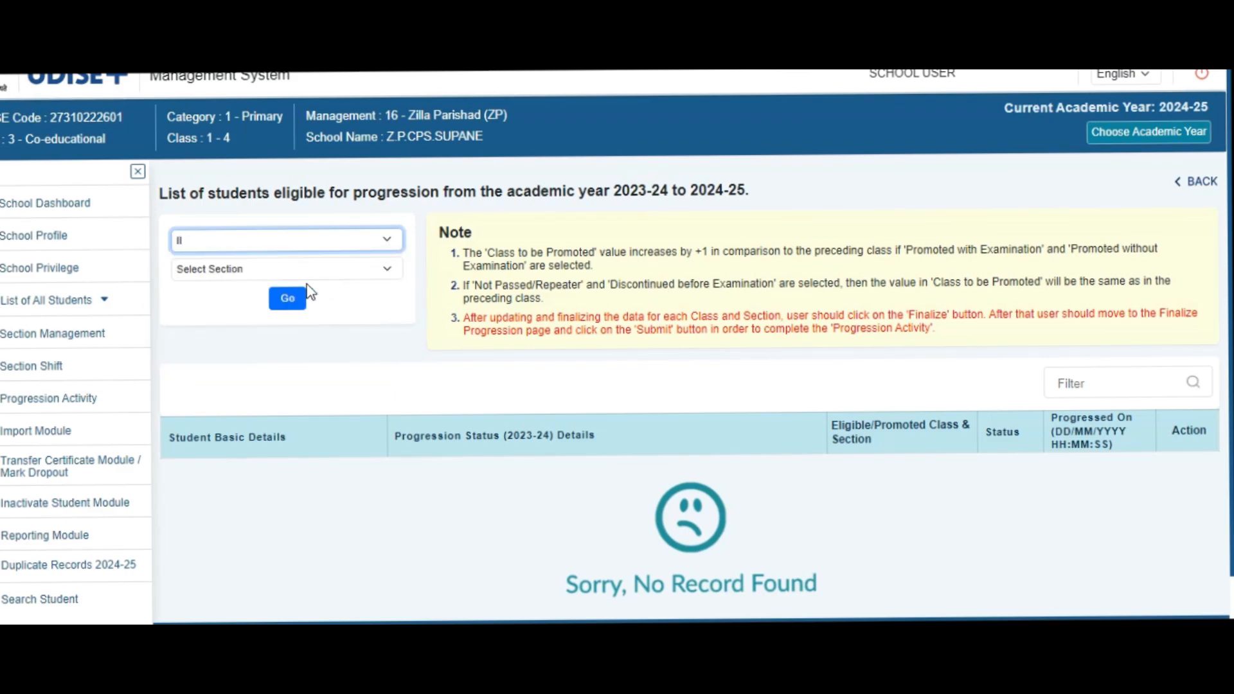
left_click(385, 270)
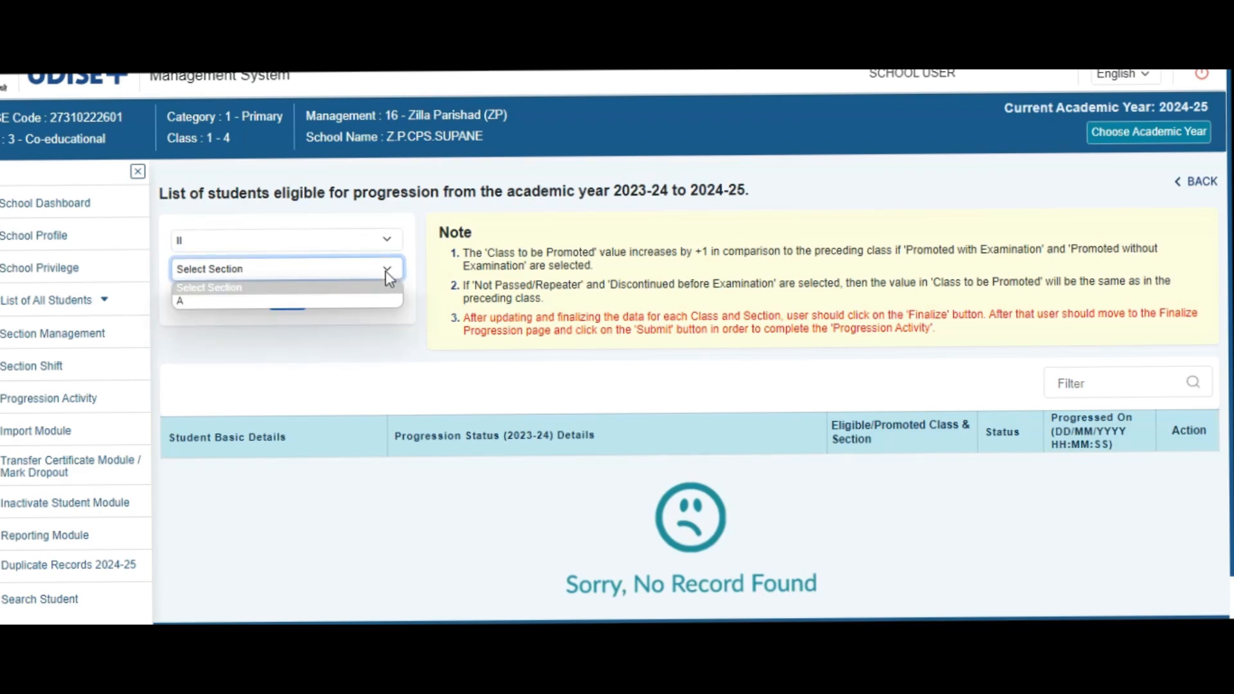
left_click(350, 301)
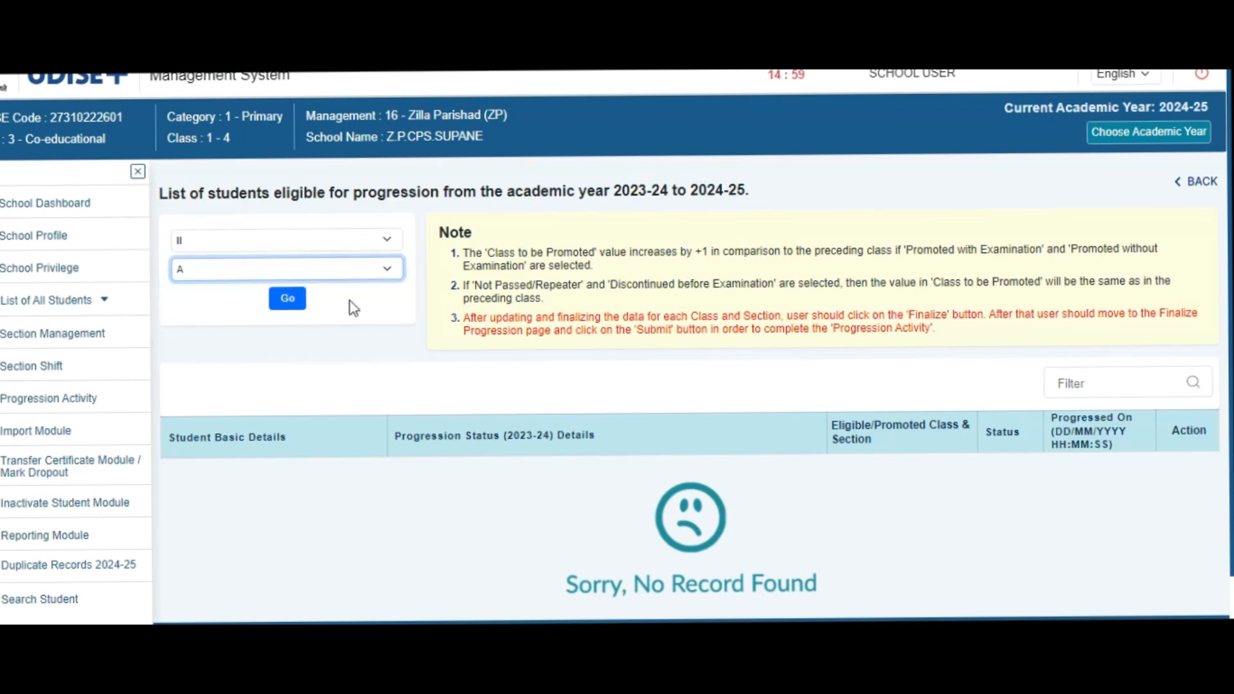
left_click(287, 299)
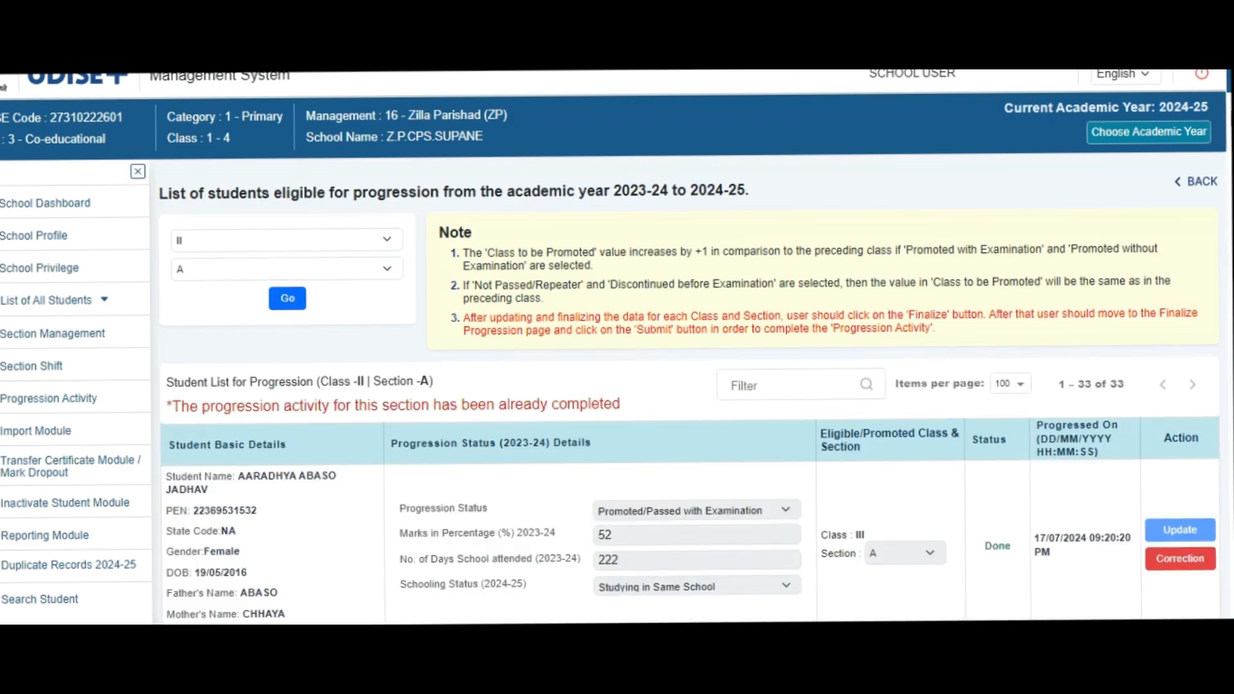
- Open the progression correction form for the class II student with 80% marks and 222 days attended
scroll(689, 392, "down", 2)
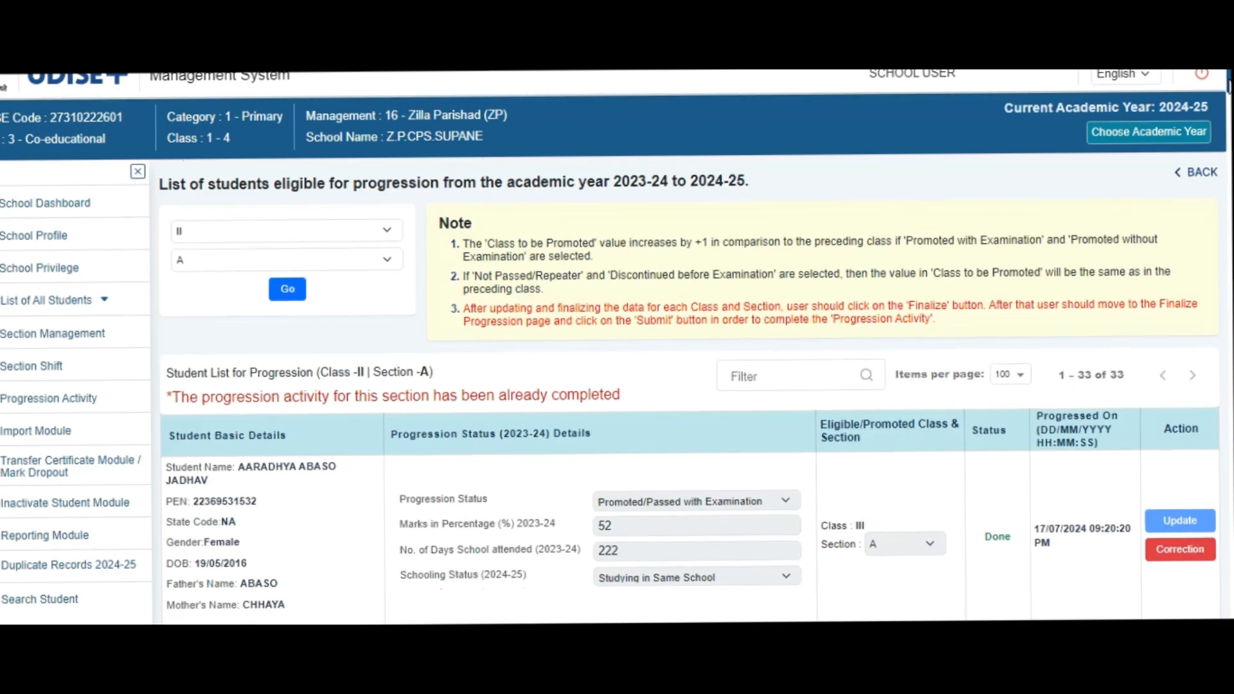
scroll(689, 392, "down", 7)
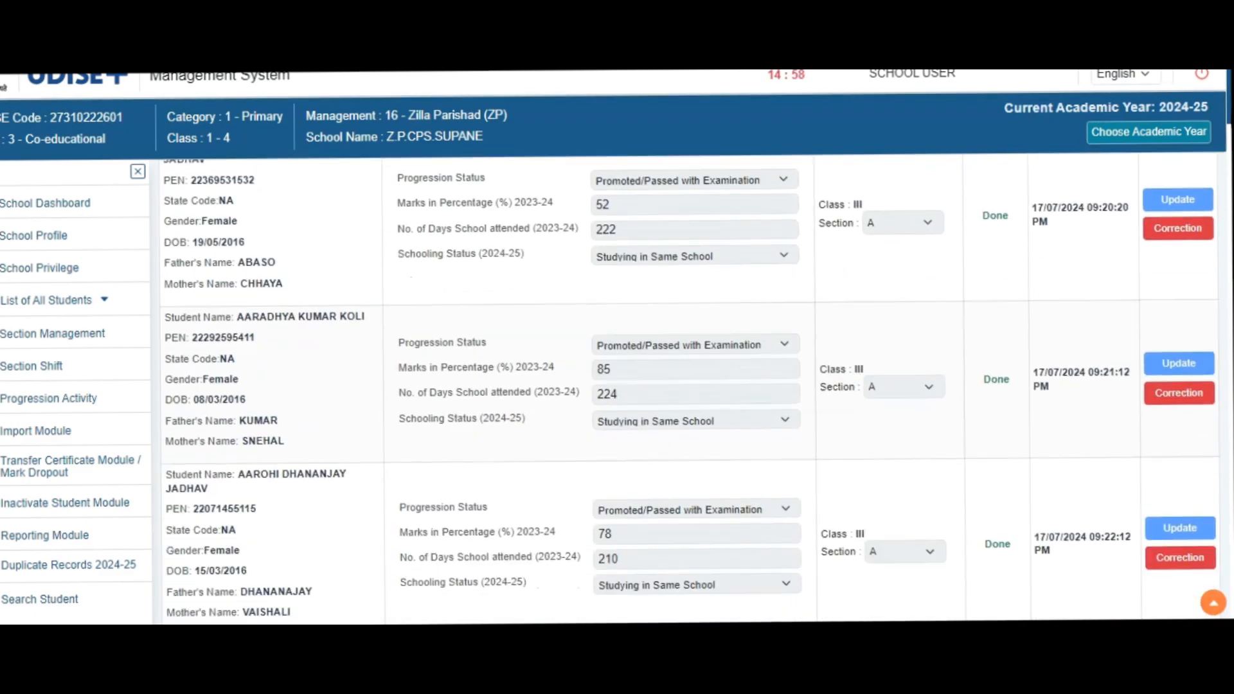
scroll(688, 392, "down", 10)
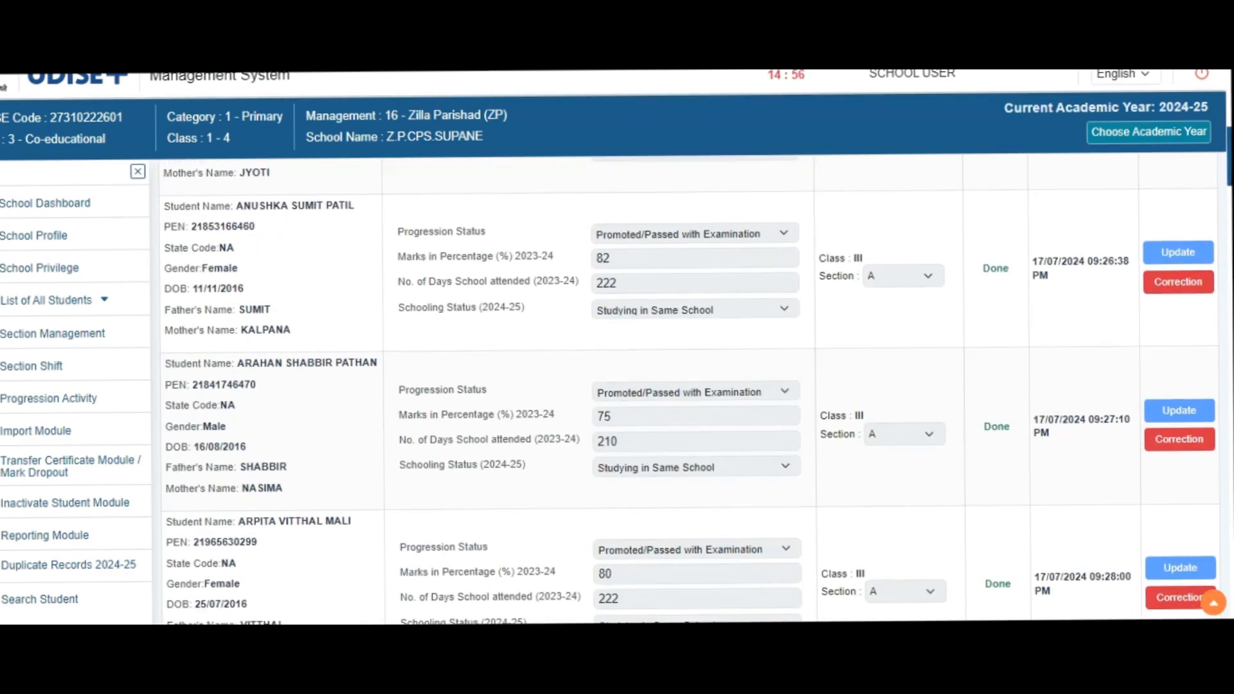
scroll(688, 392, "down", 12)
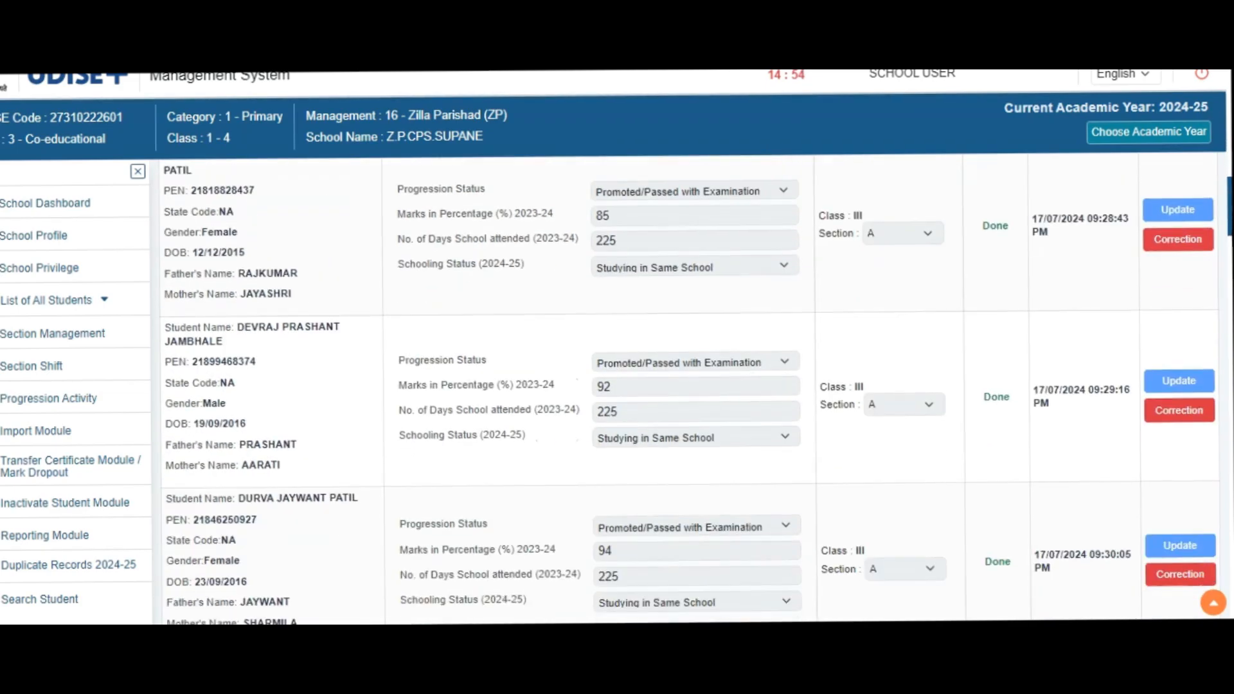
scroll(688, 392, "down", 3)
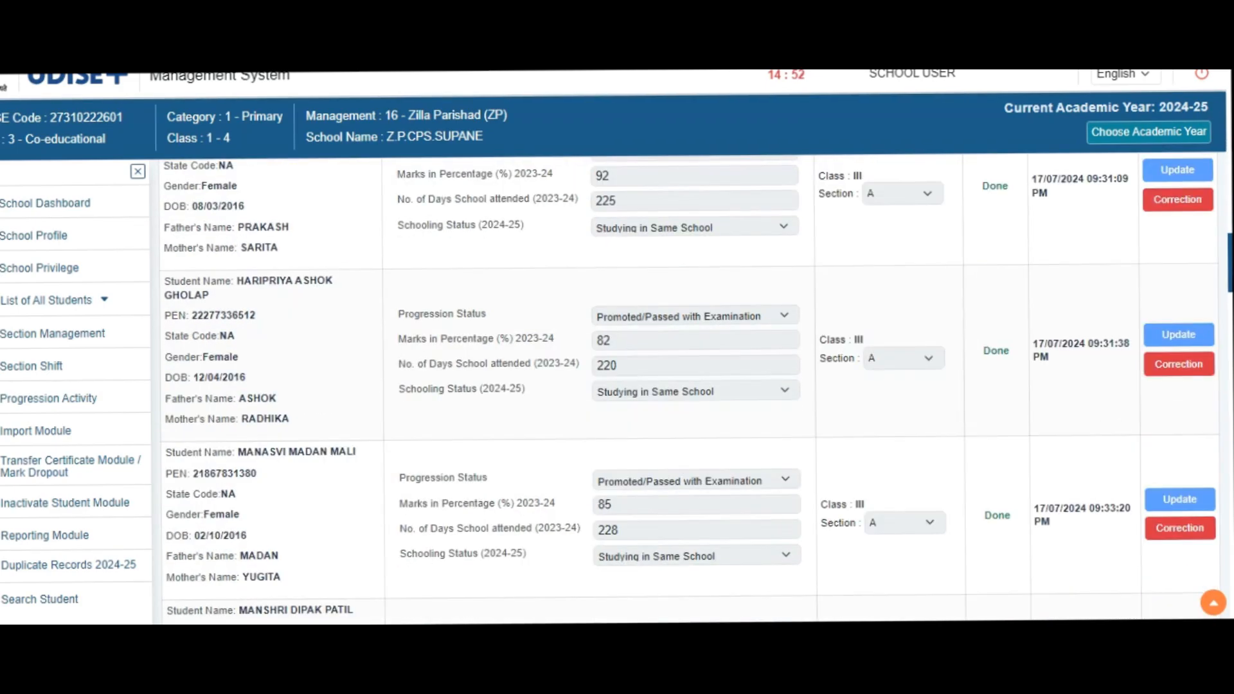
scroll(689, 392, "down", 3)
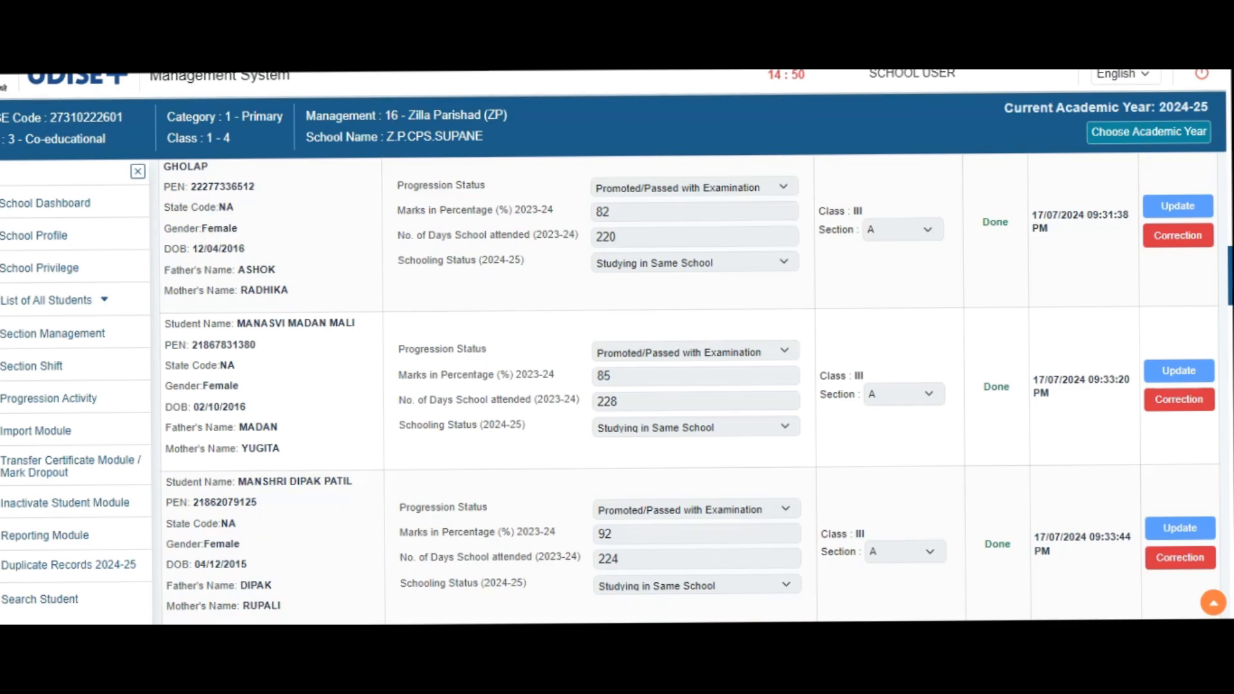
scroll(689, 392, "up", 10)
scroll(689, 390, "up", 5)
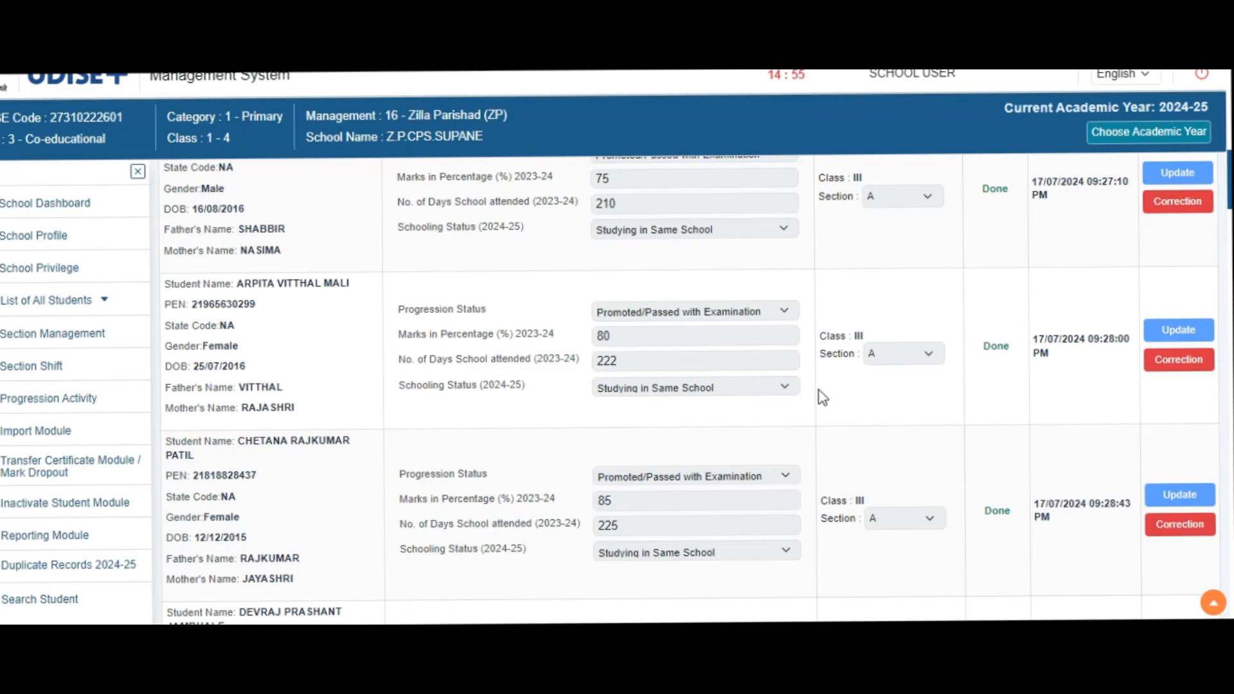
left_click(1185, 364)
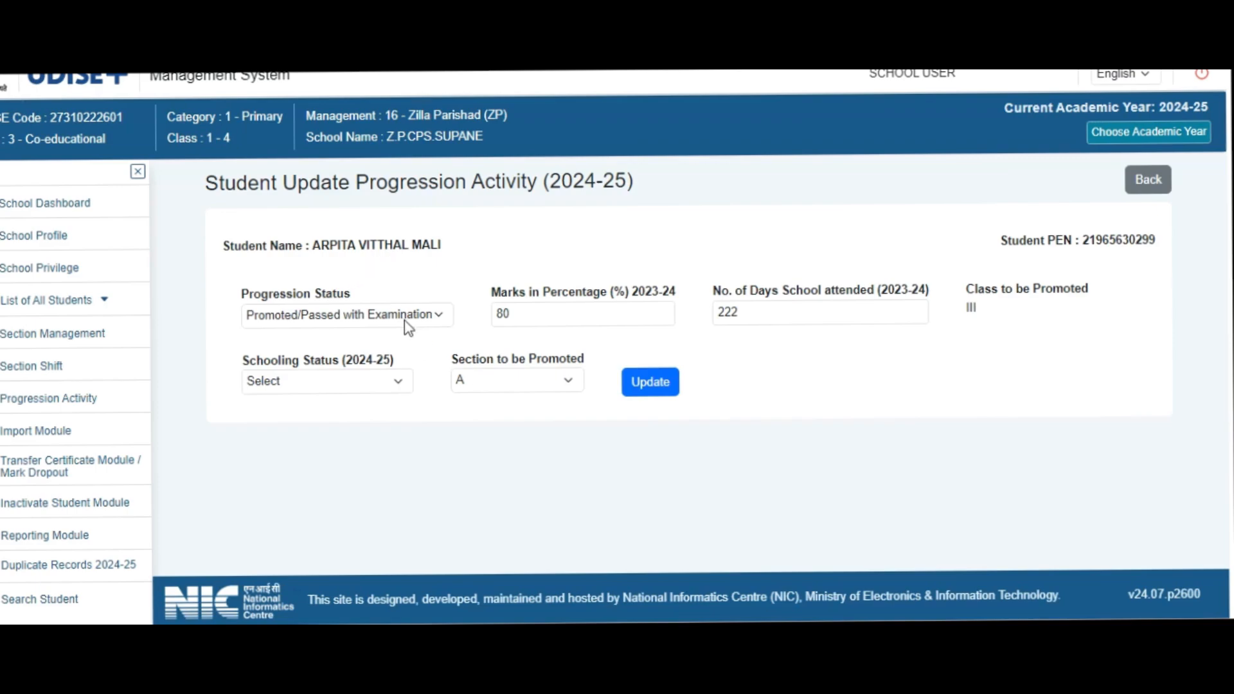
- Select Promoted/Passed with Examination as the student's progression status
left_click(443, 321)
left_click(444, 321)
left_click(444, 321)
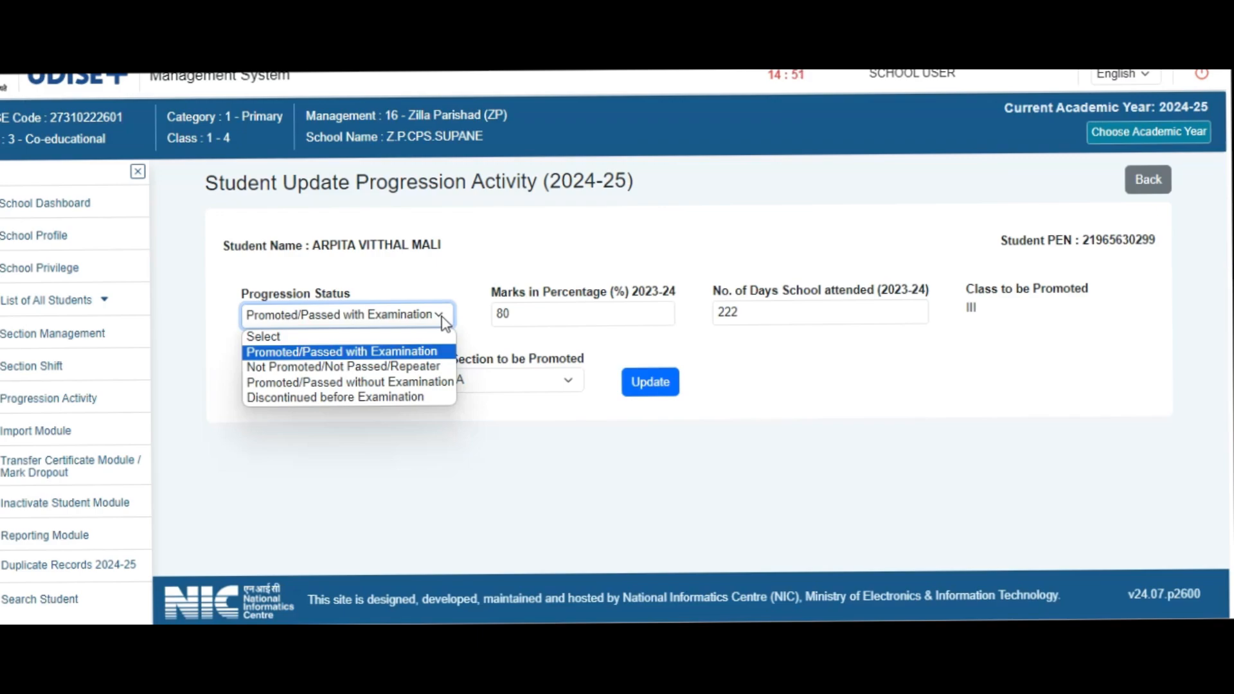
left_click(414, 352)
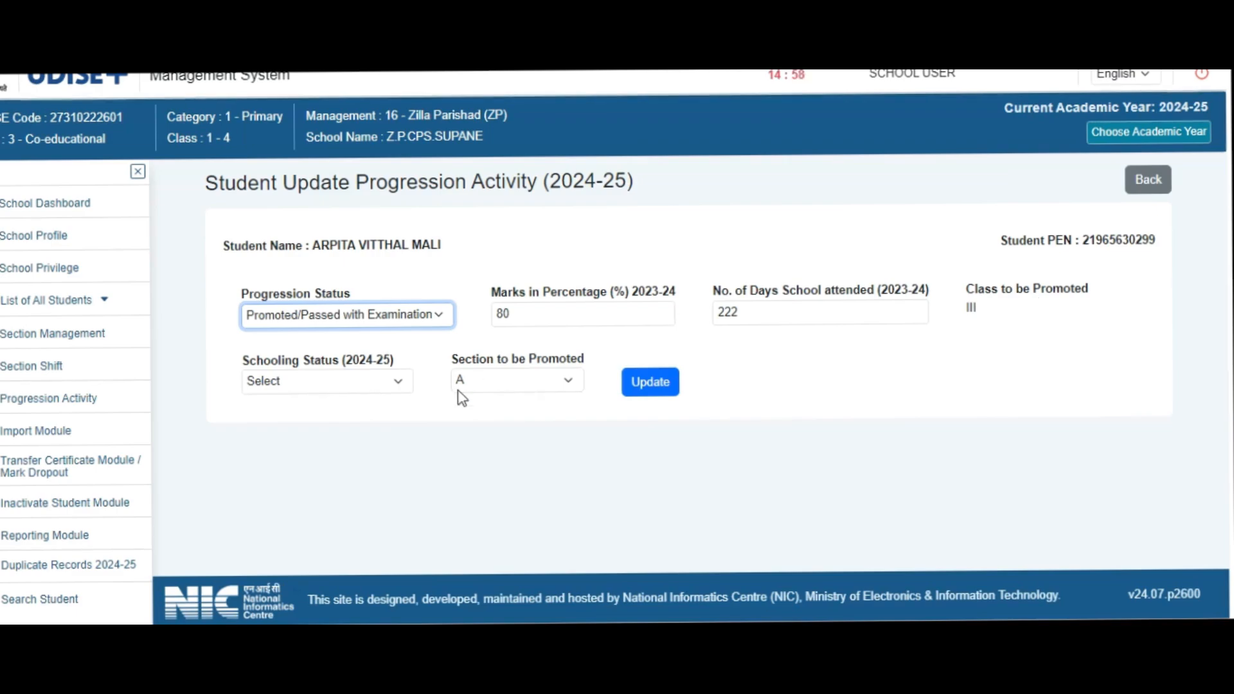
- Try Left School with TC/without TC as the 2024-25 schooling status, and set it to Studying in Same School instead
left_click(398, 386)
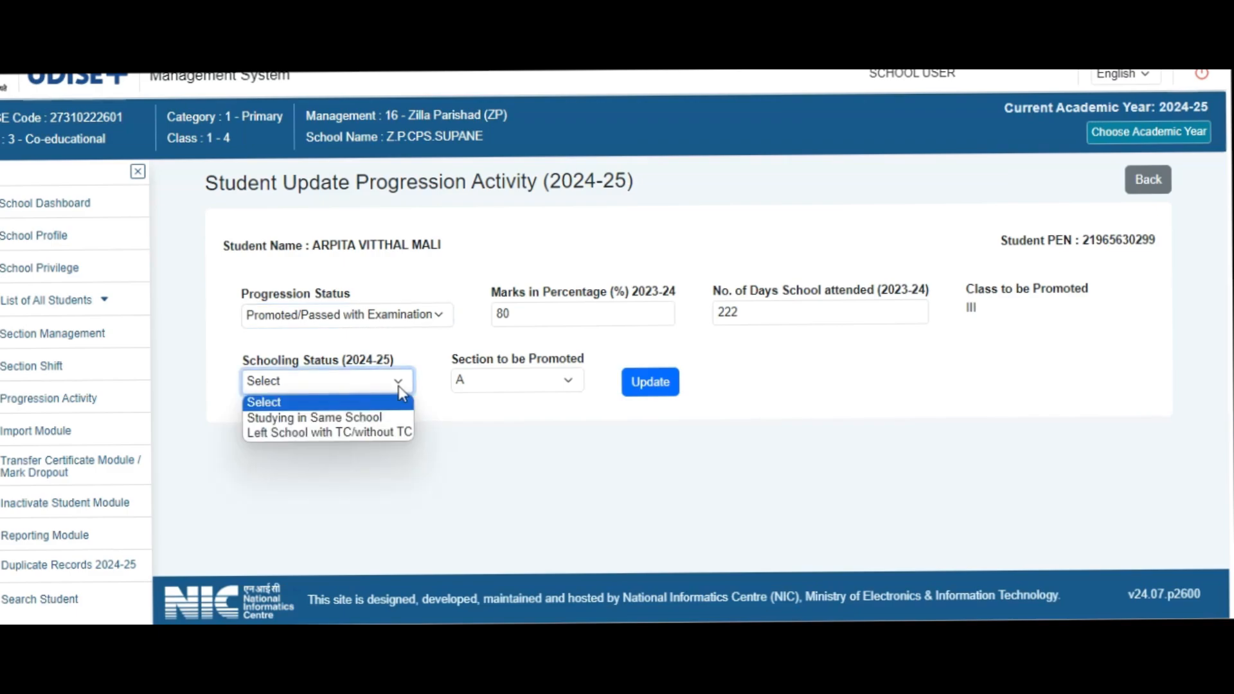
left_click(378, 434)
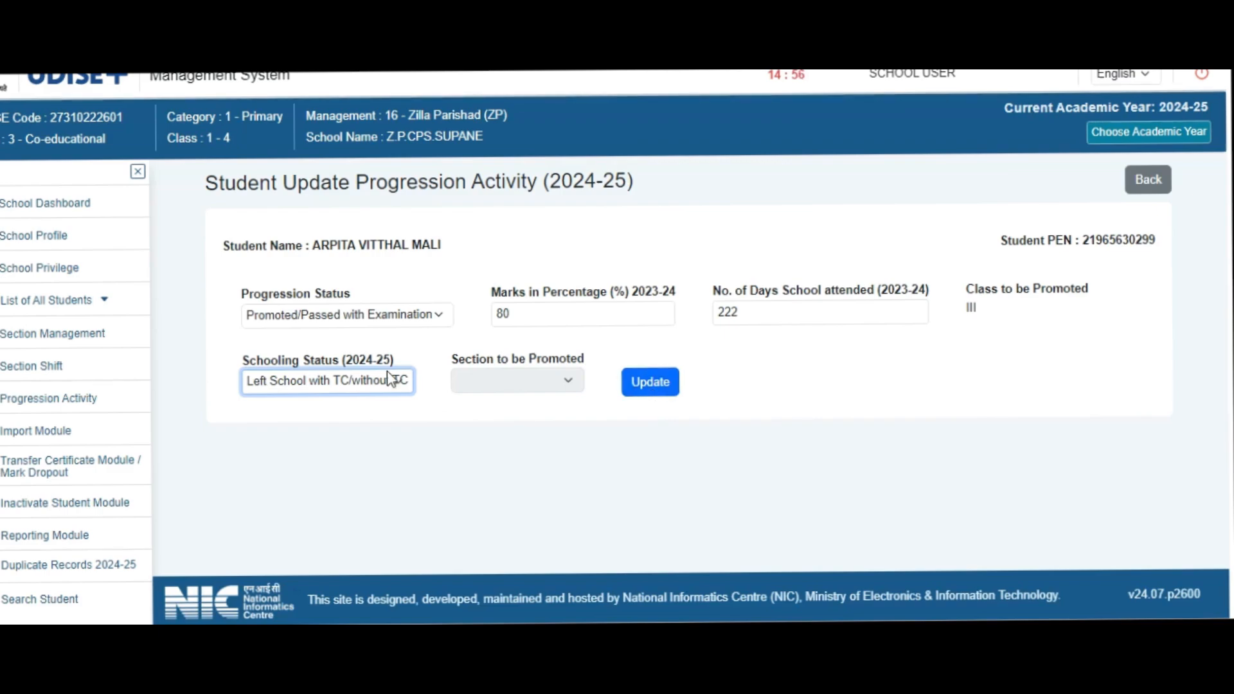
left_click(405, 382)
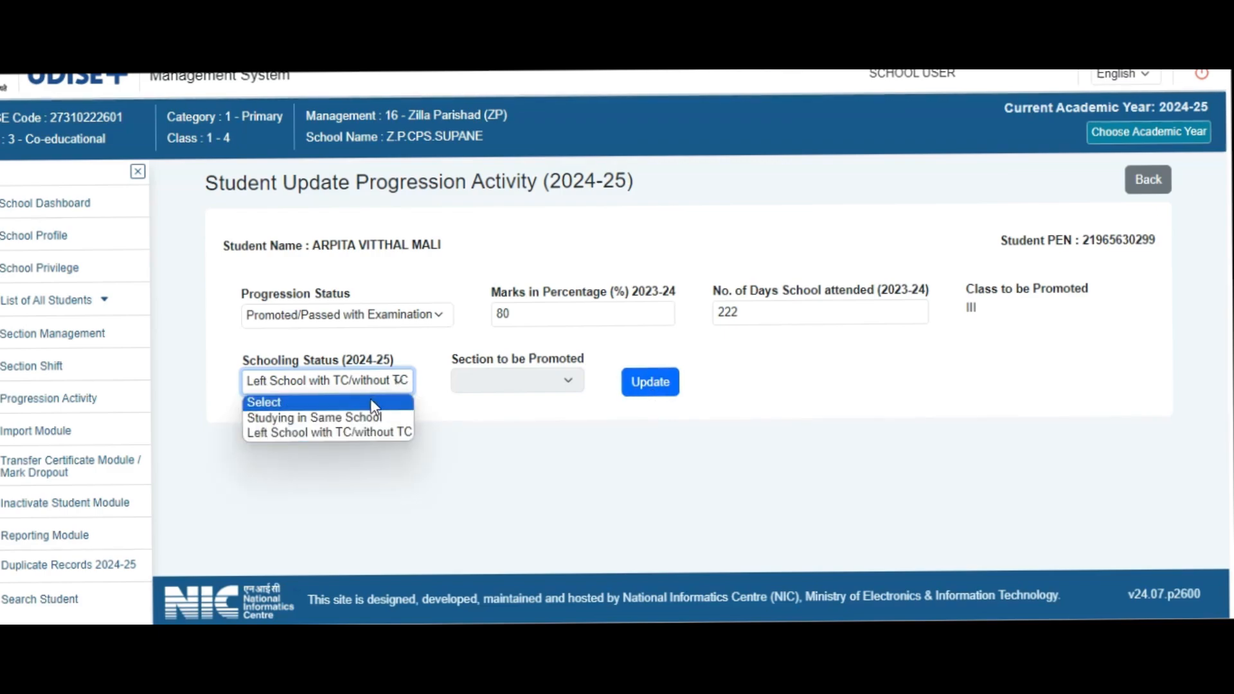
left_click(364, 417)
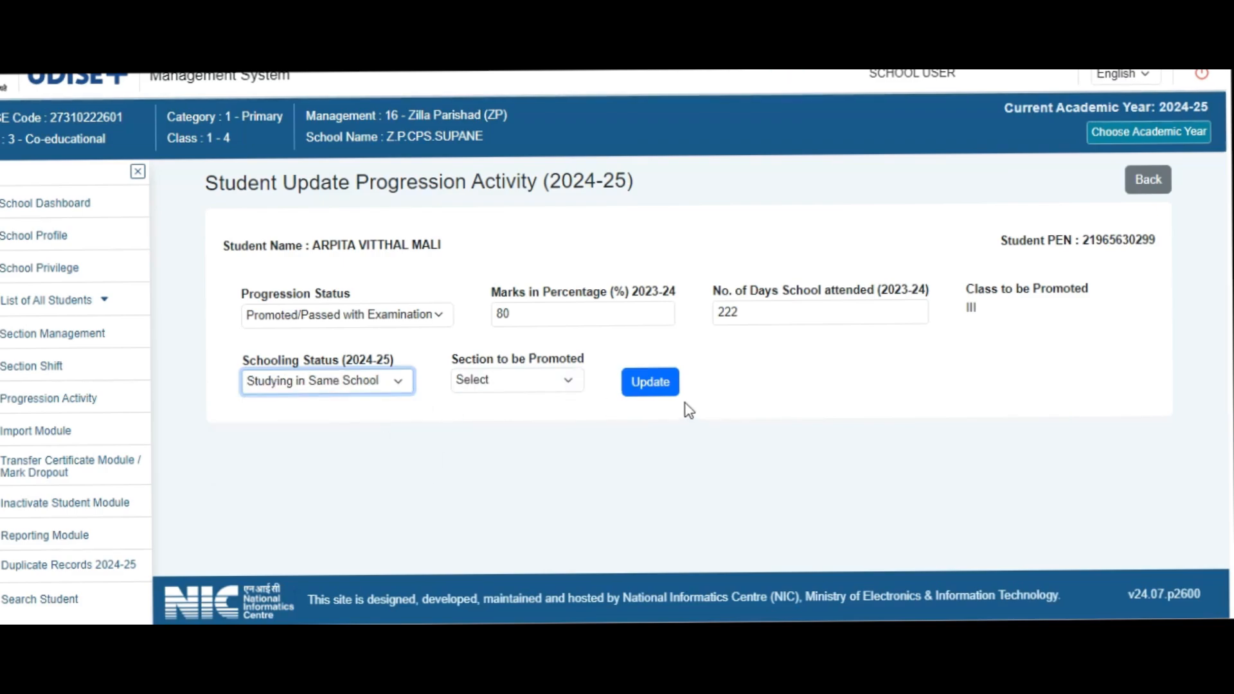
- Leave the progression correction form without updating the record and review the school's list of Dropbox students
left_click(1150, 181)
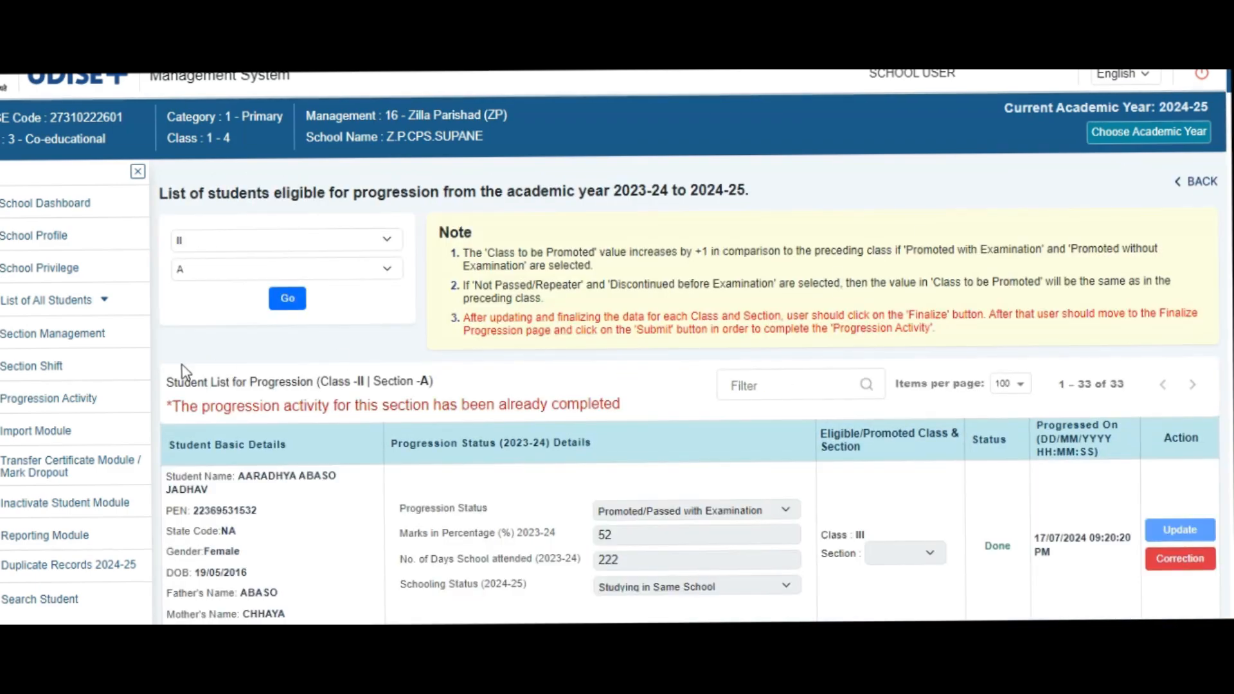
left_click(103, 350)
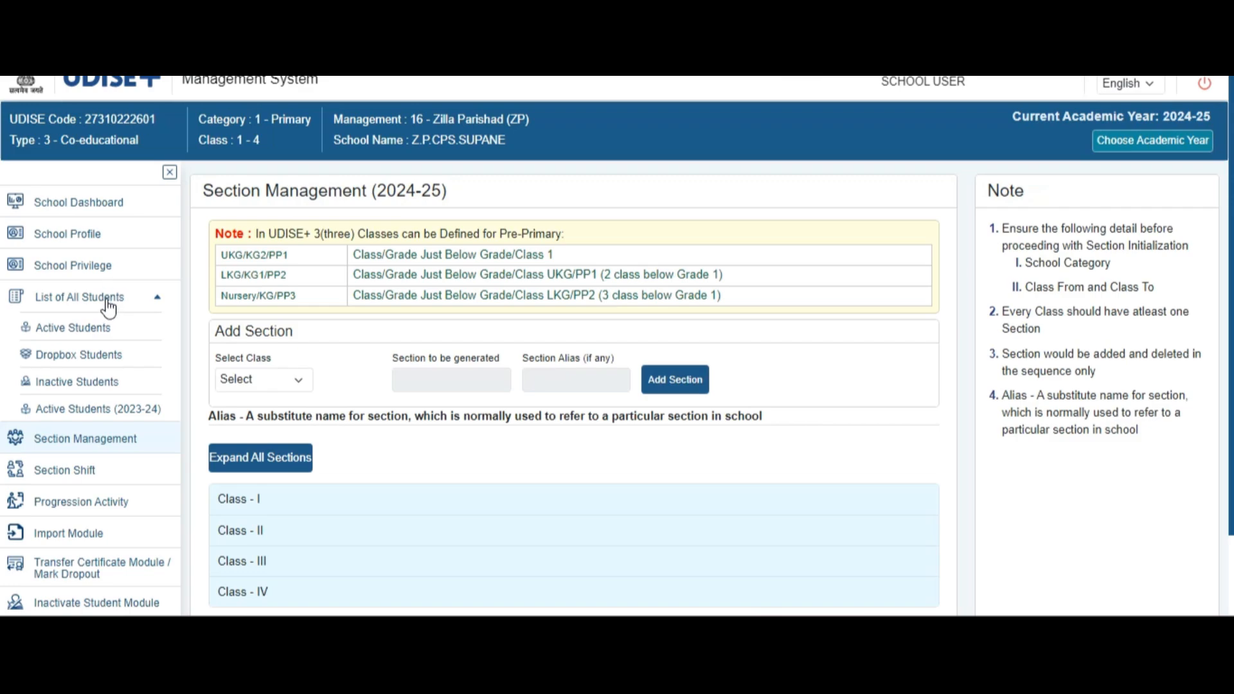
left_click(96, 361)
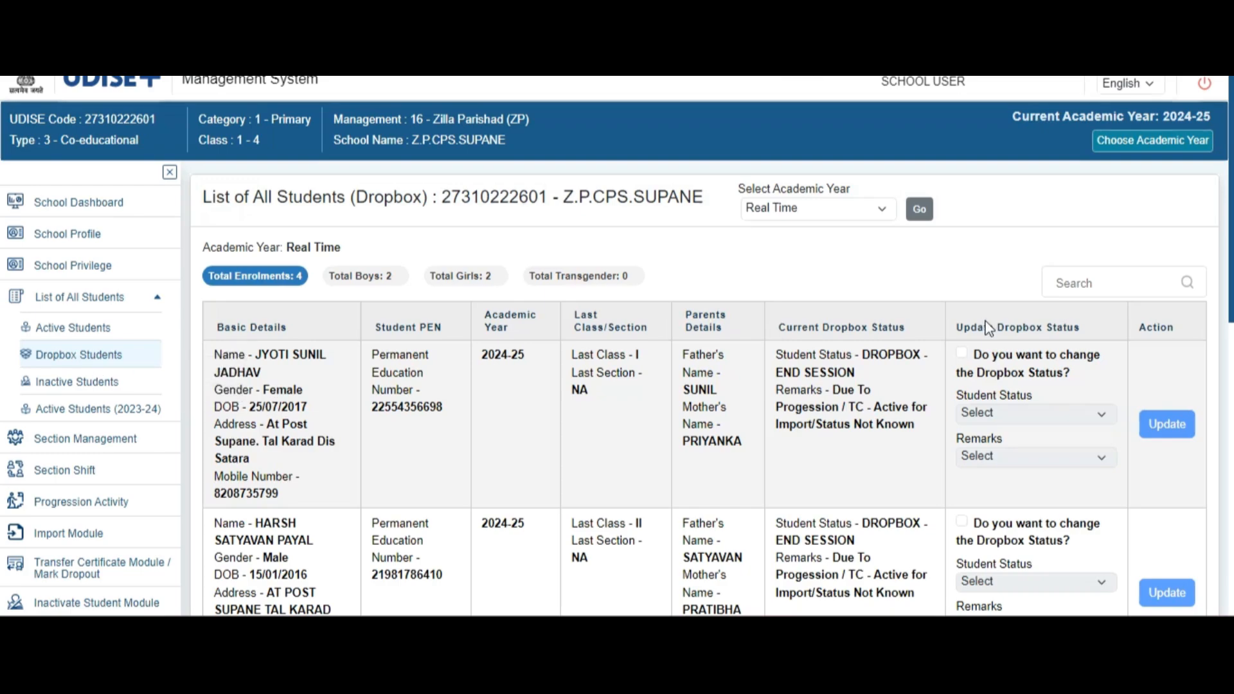
scroll(1228, 241, "down", 5)
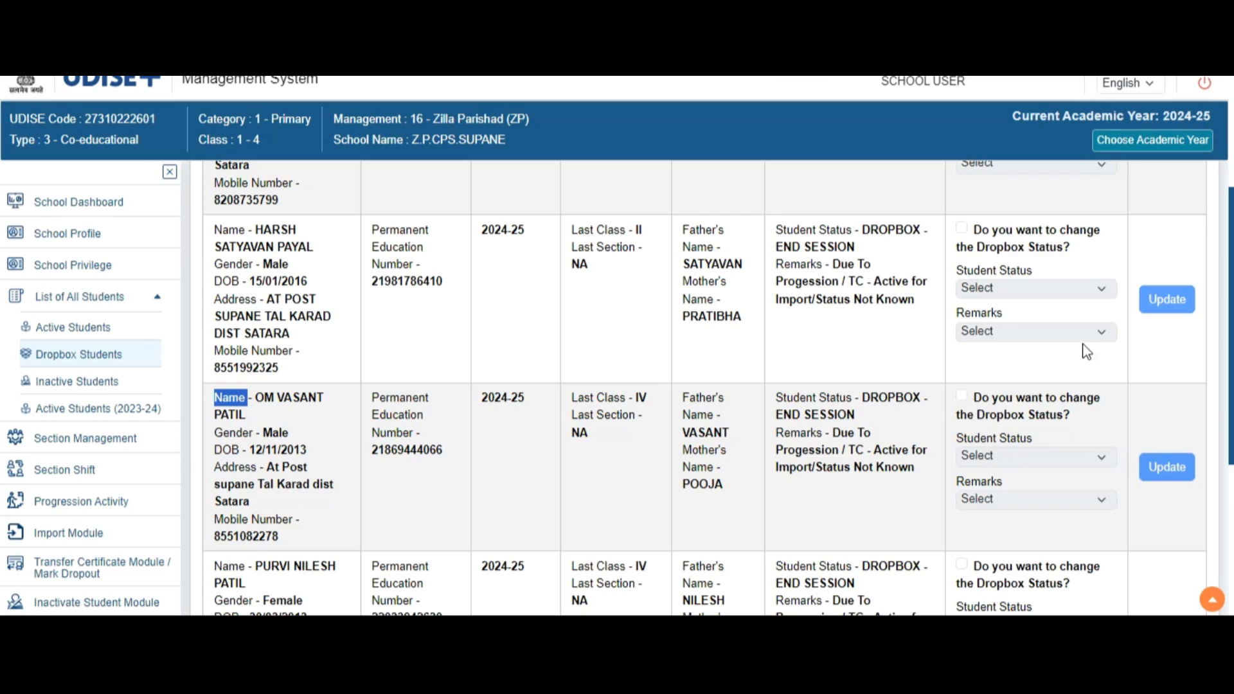
left_click_drag(1230, 297, 1226, 124)
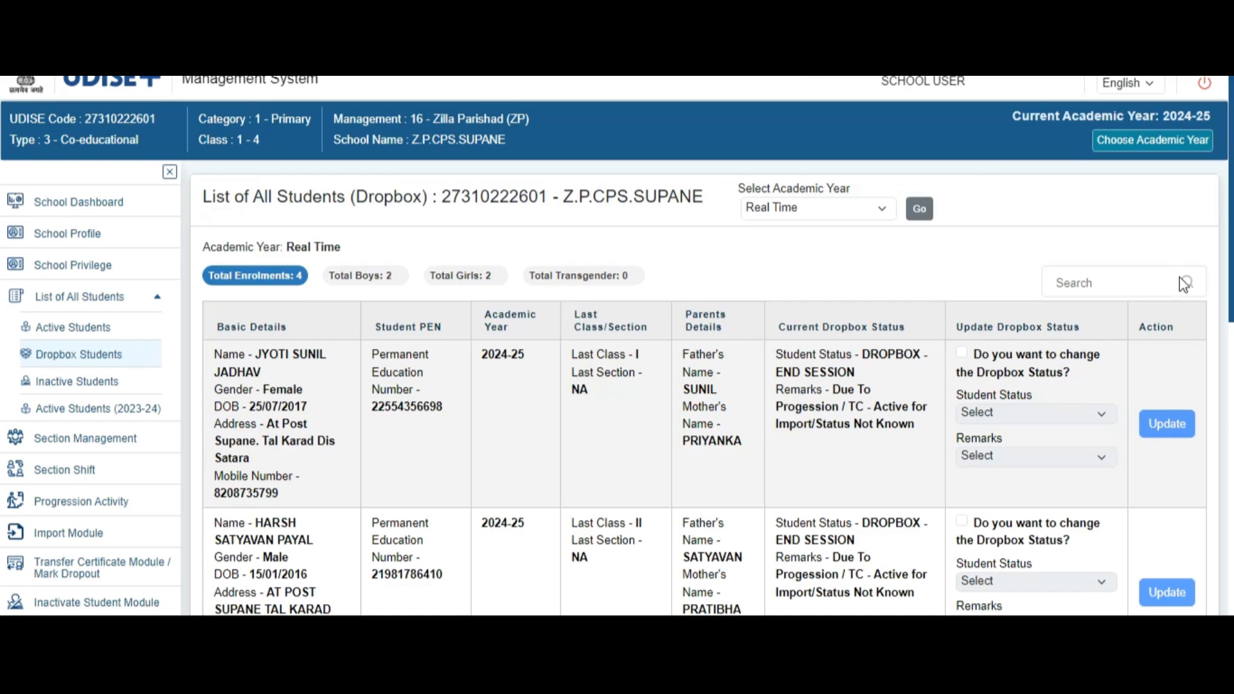
- Open the School Dashboard with the grade-wise school details
left_click(142, 204)
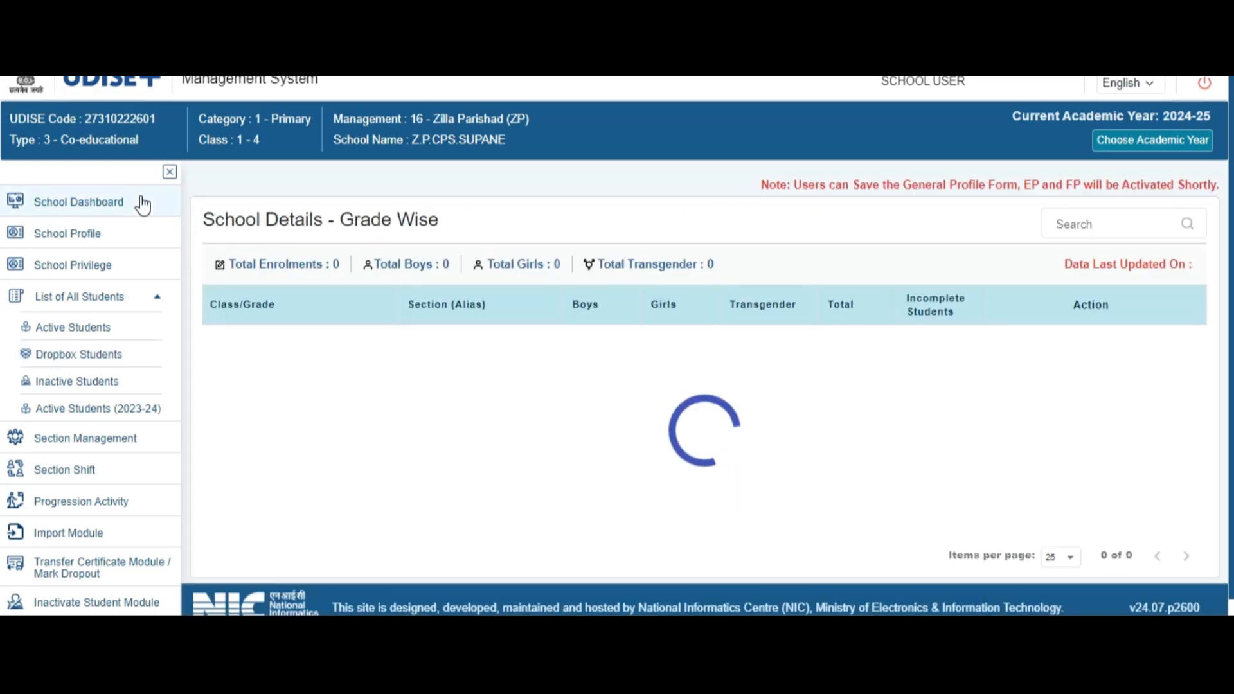